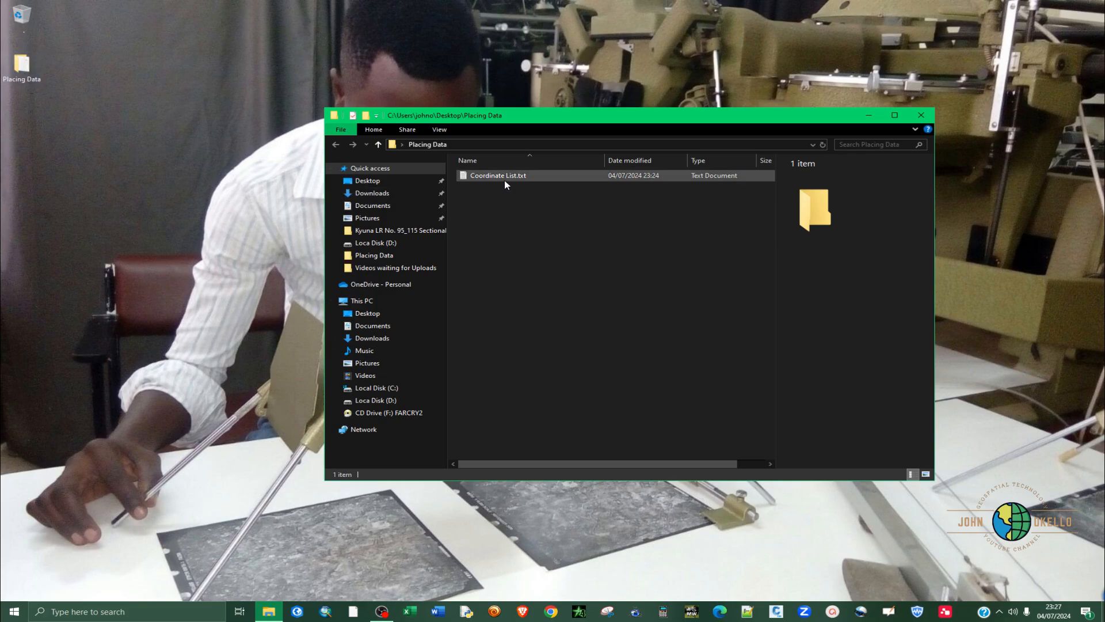
Open Coordinate List.txt in Notepad, examine how the point names and Y, X, Z values are written, and close it.
double_click(520, 177)
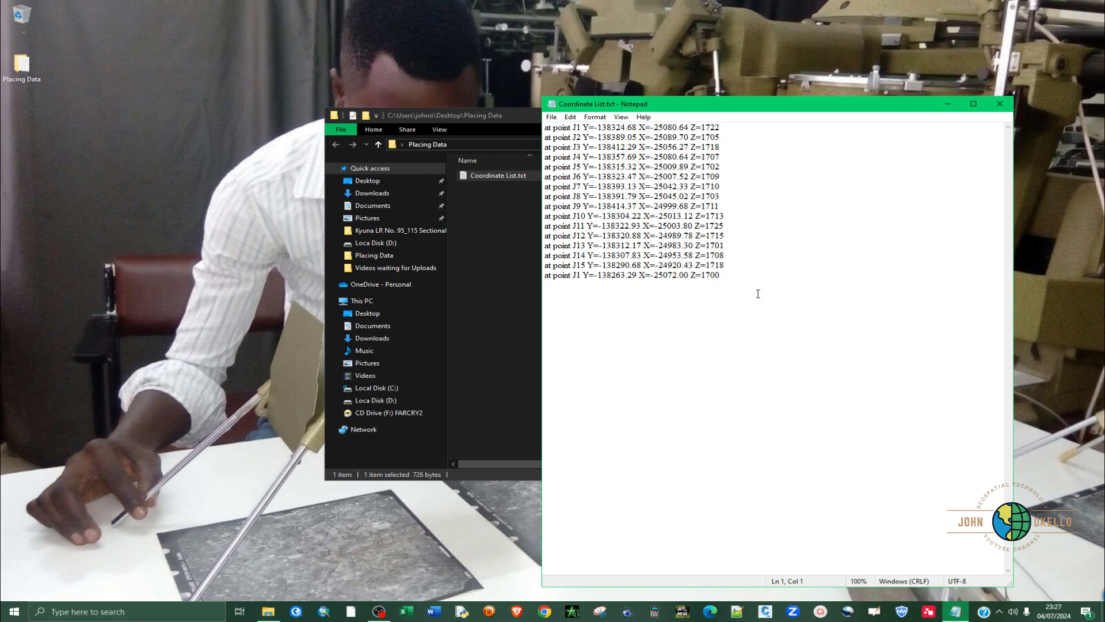
drag(727, 280, 550, 128)
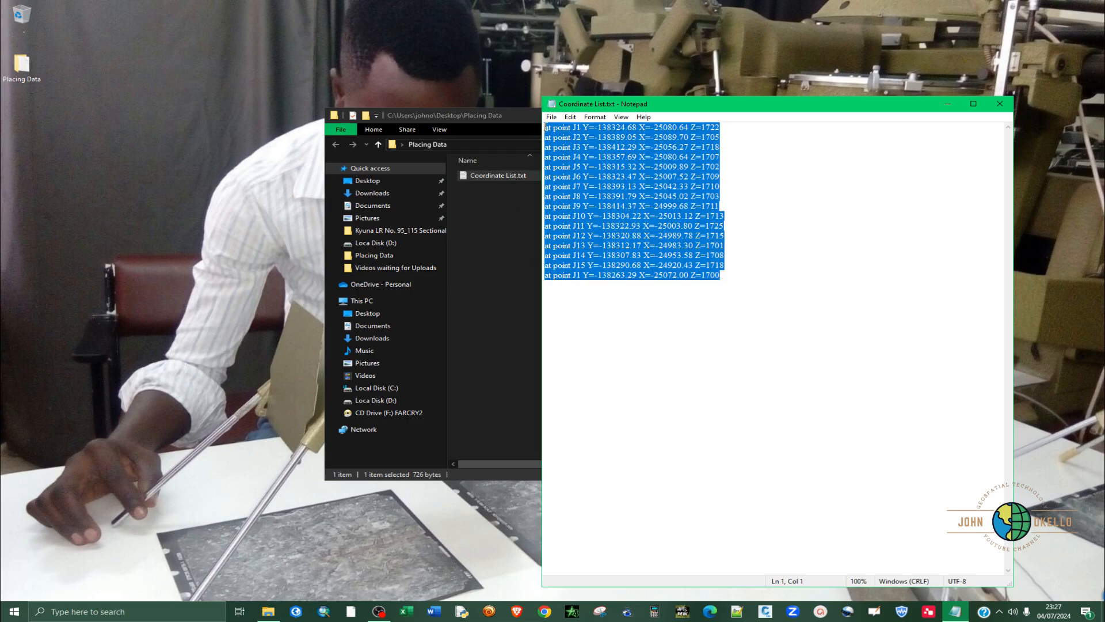
click(724, 349)
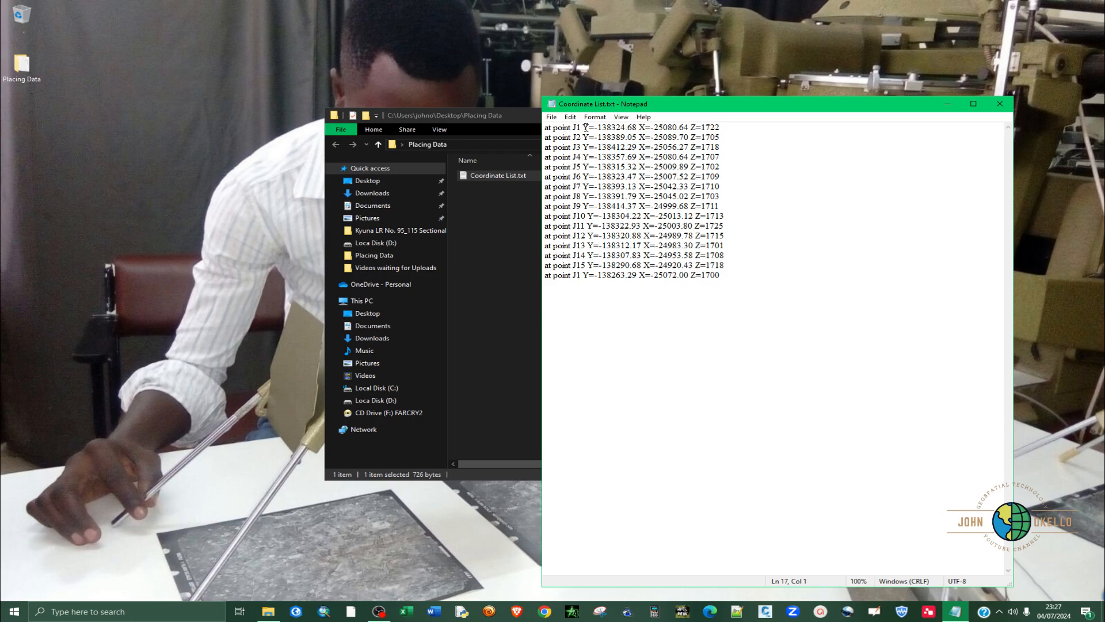
drag(584, 128, 715, 127)
drag(576, 128, 597, 127)
click(1000, 104)
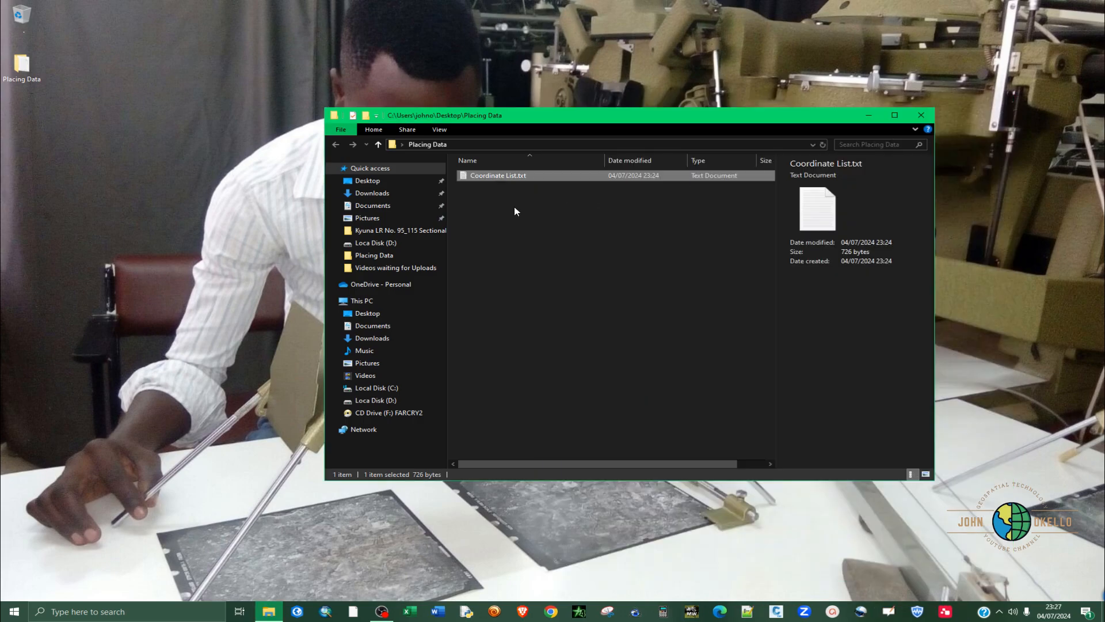
Open Coordinate List.txt from the Placing Data folder in Excel and dismiss the Office licence notice.
click(581, 241)
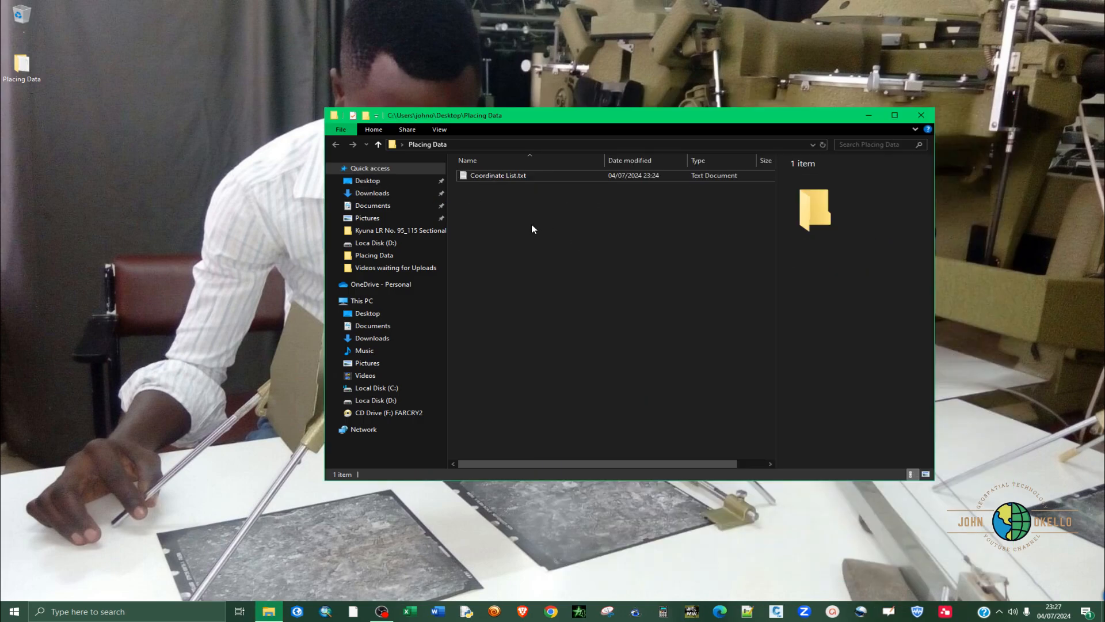
click(535, 177)
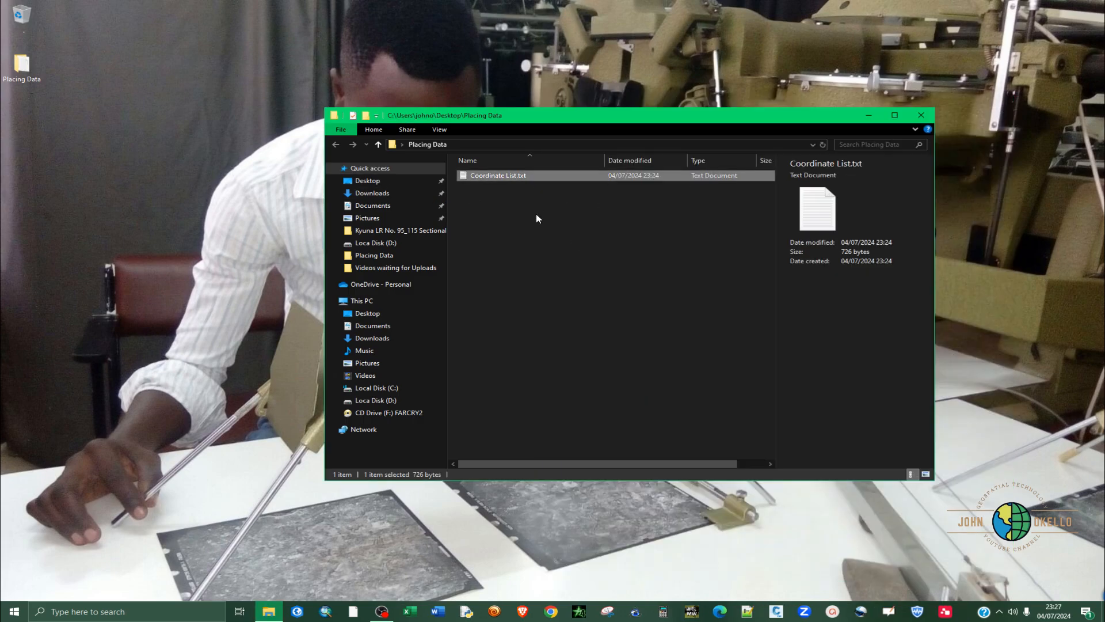
right_click(528, 179)
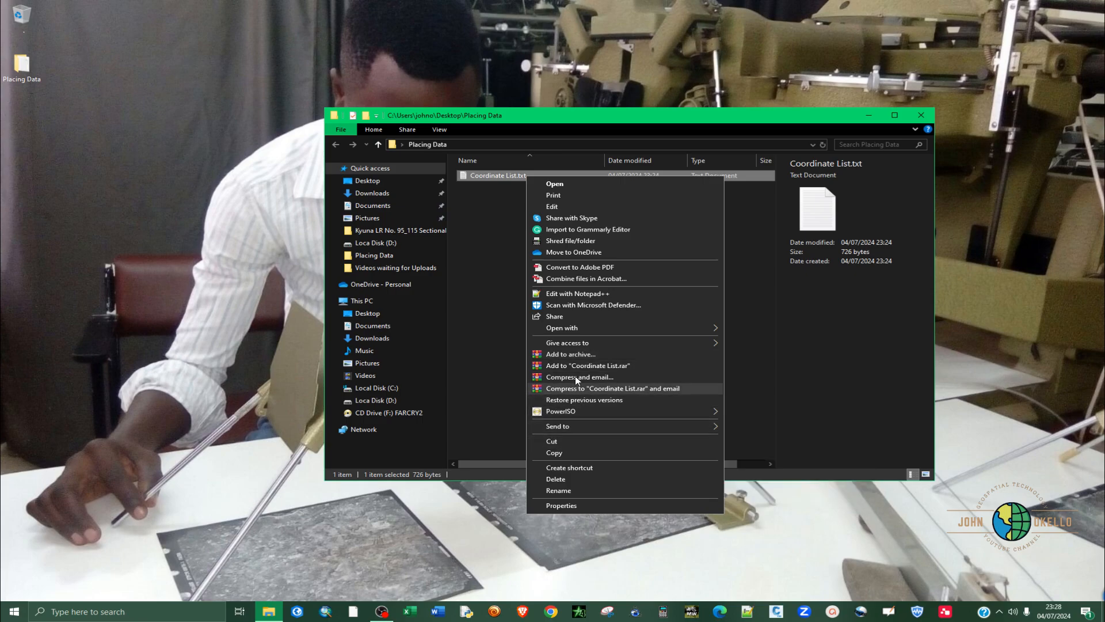
mouse_move(648, 326)
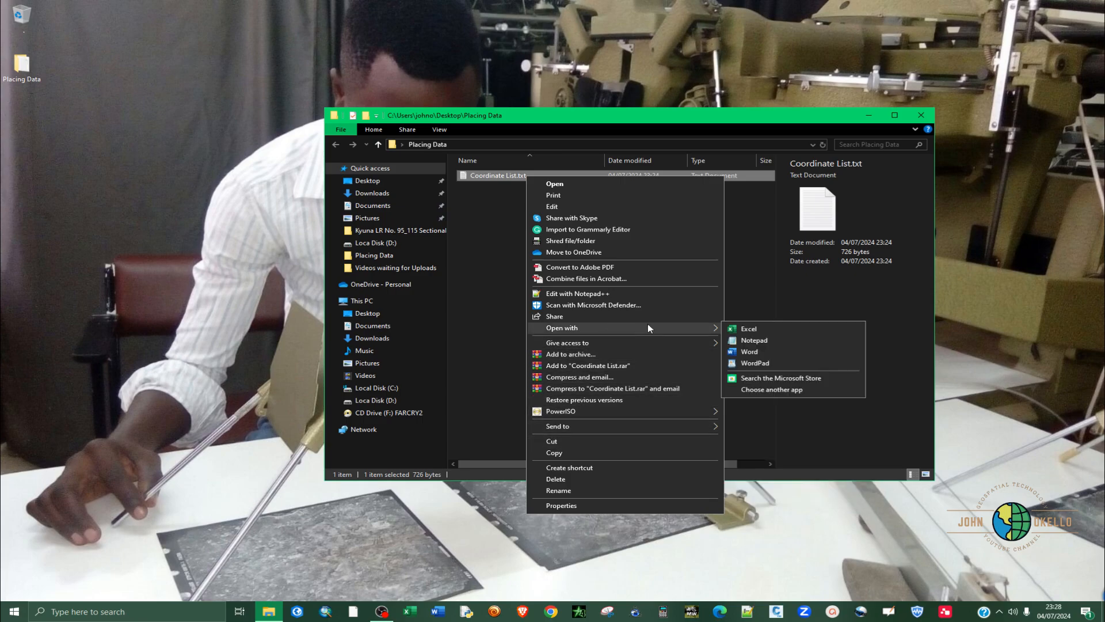
click(758, 330)
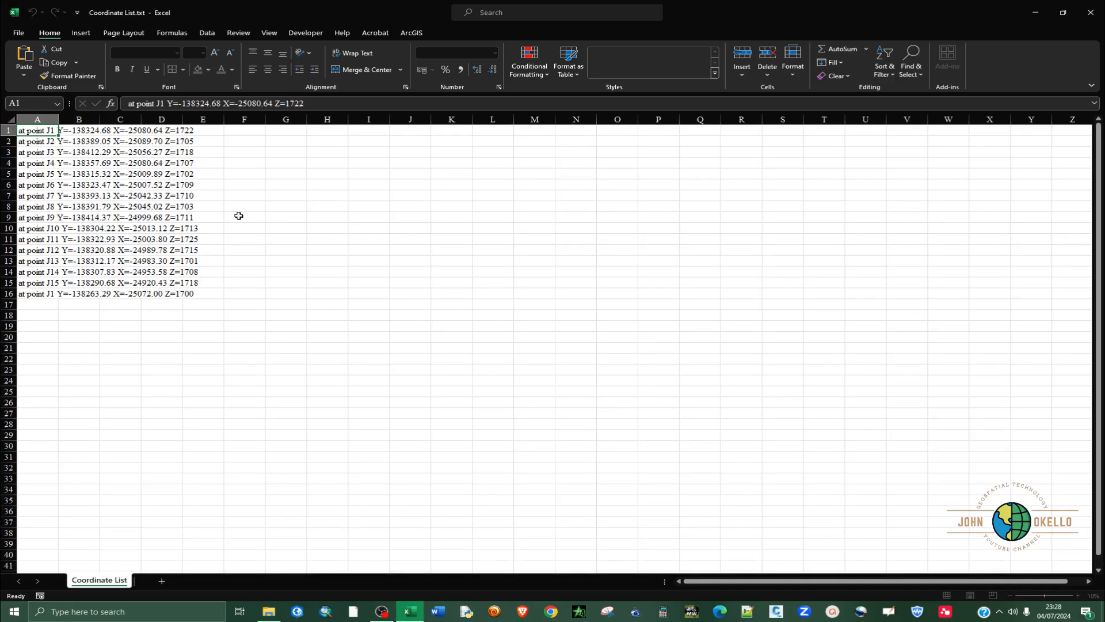
click(75, 131)
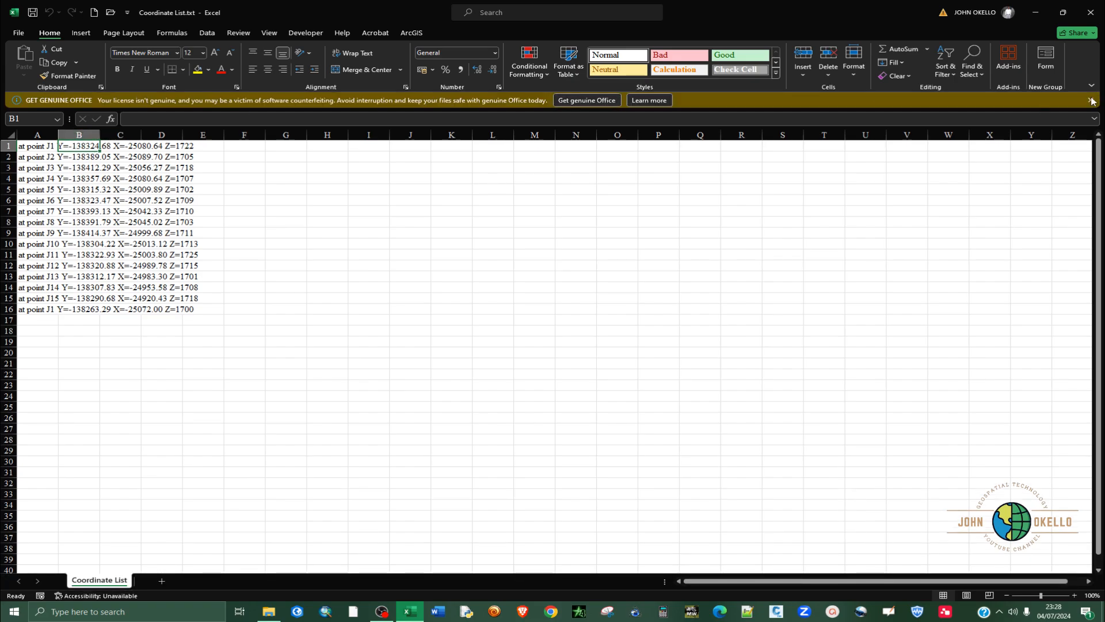
click(1092, 100)
click(37, 132)
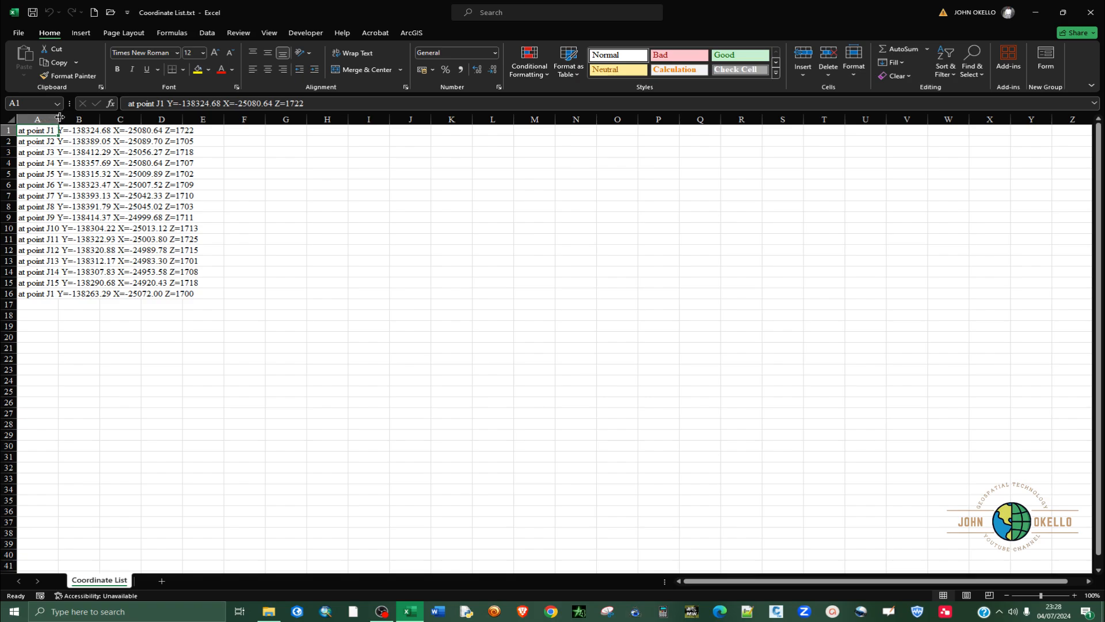
Widen column A until the full coordinate strings fit inside it.
drag(60, 117, 175, 125)
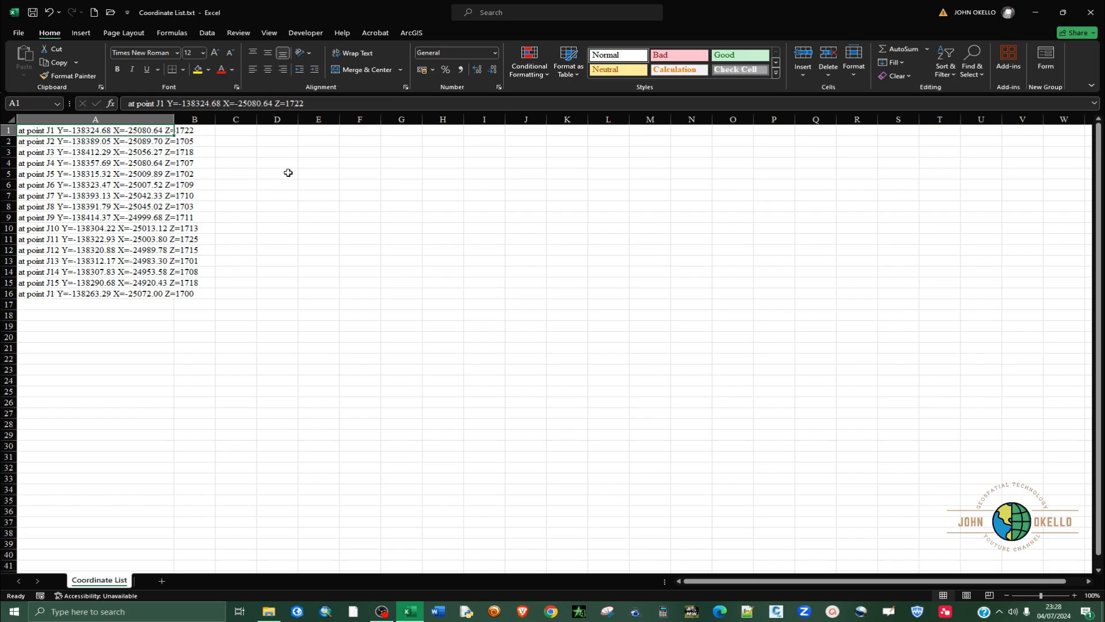
drag(174, 118, 234, 122)
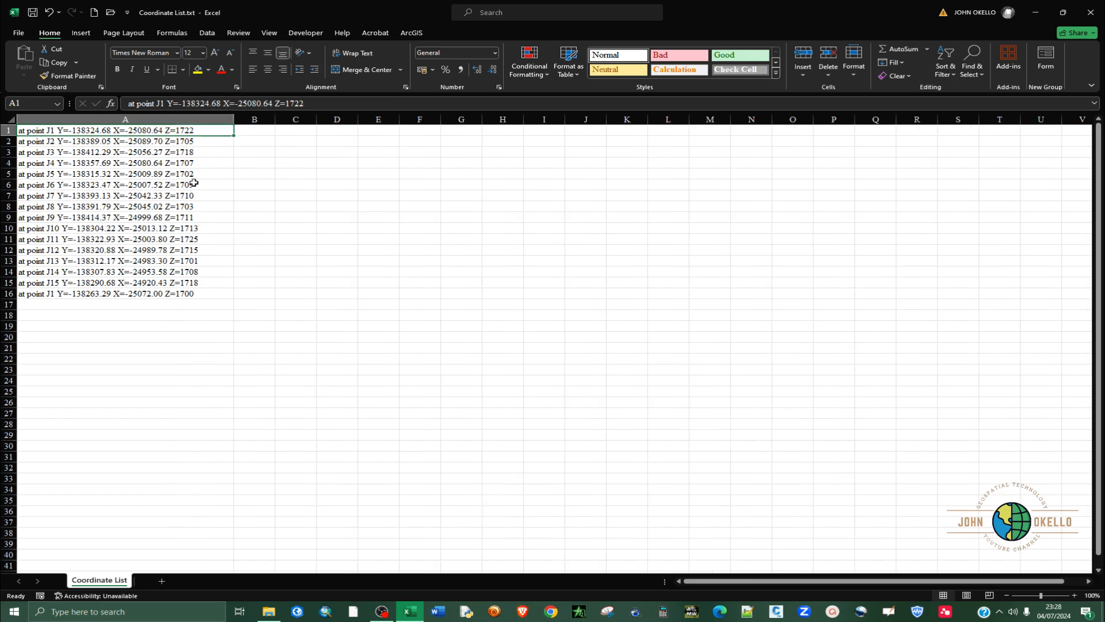
click(262, 200)
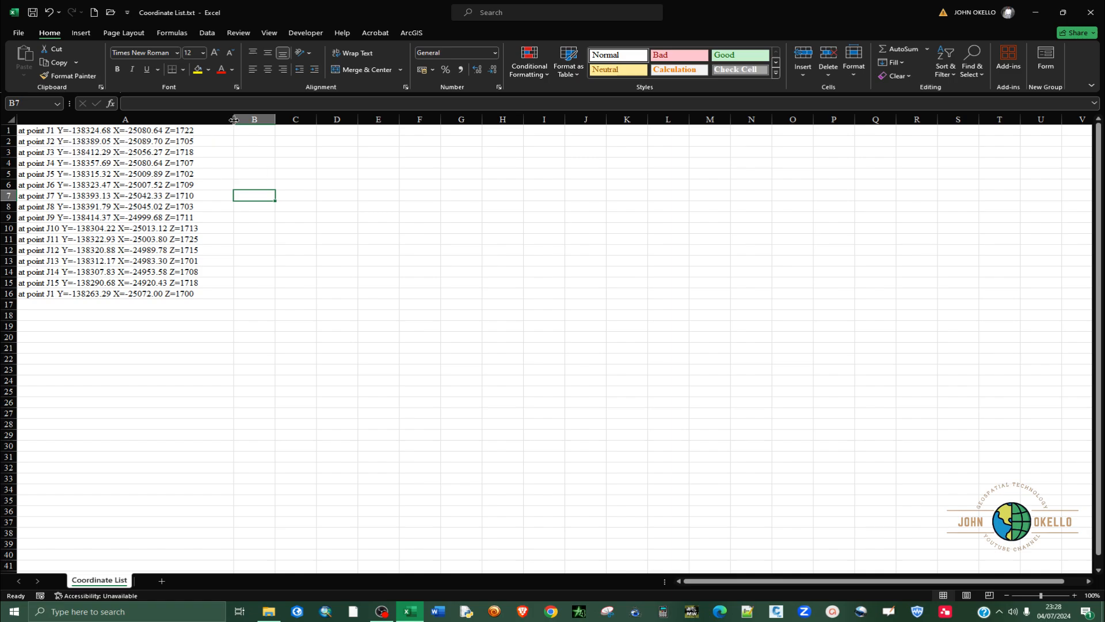
Split the text in A1:A16 with Text to Columns as delimited data, adding Space and "=" as delimiters.
drag(236, 119, 54, 294)
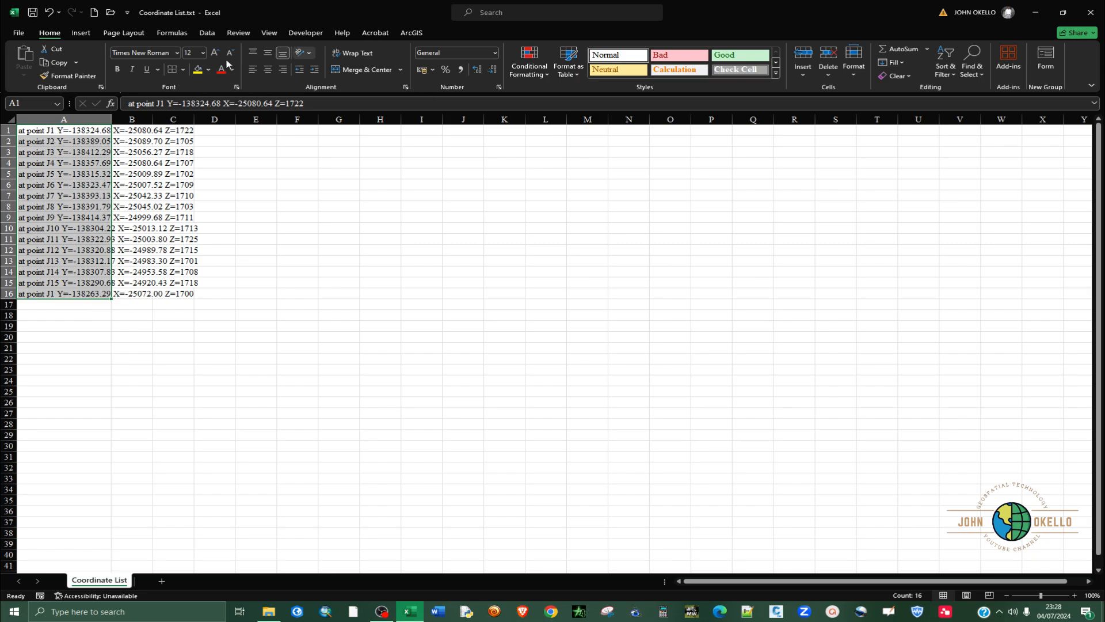
click(209, 33)
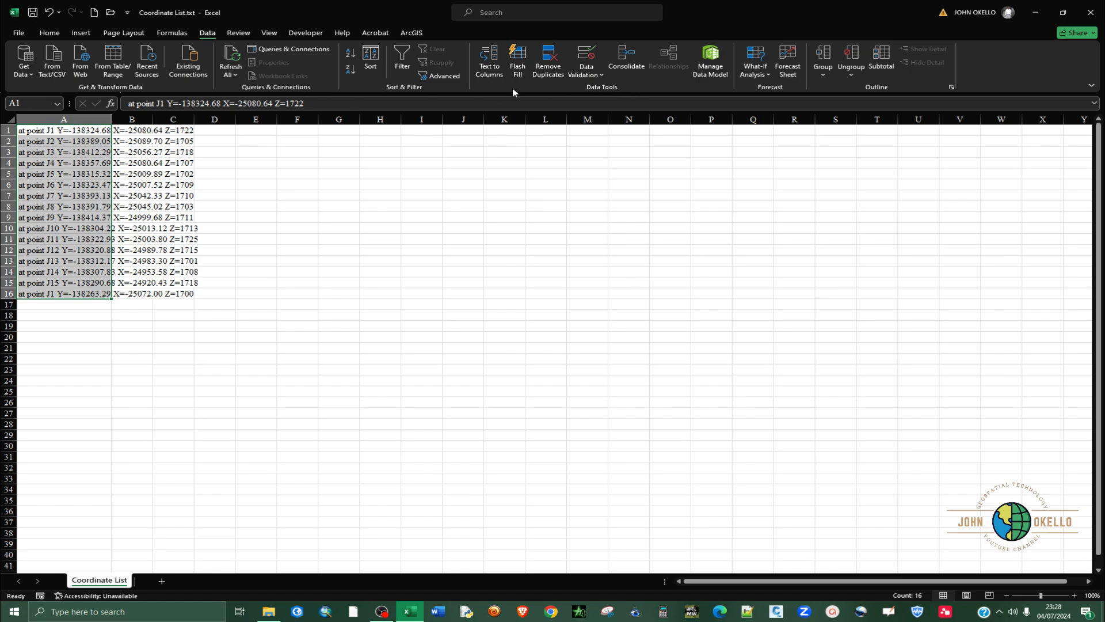
click(488, 68)
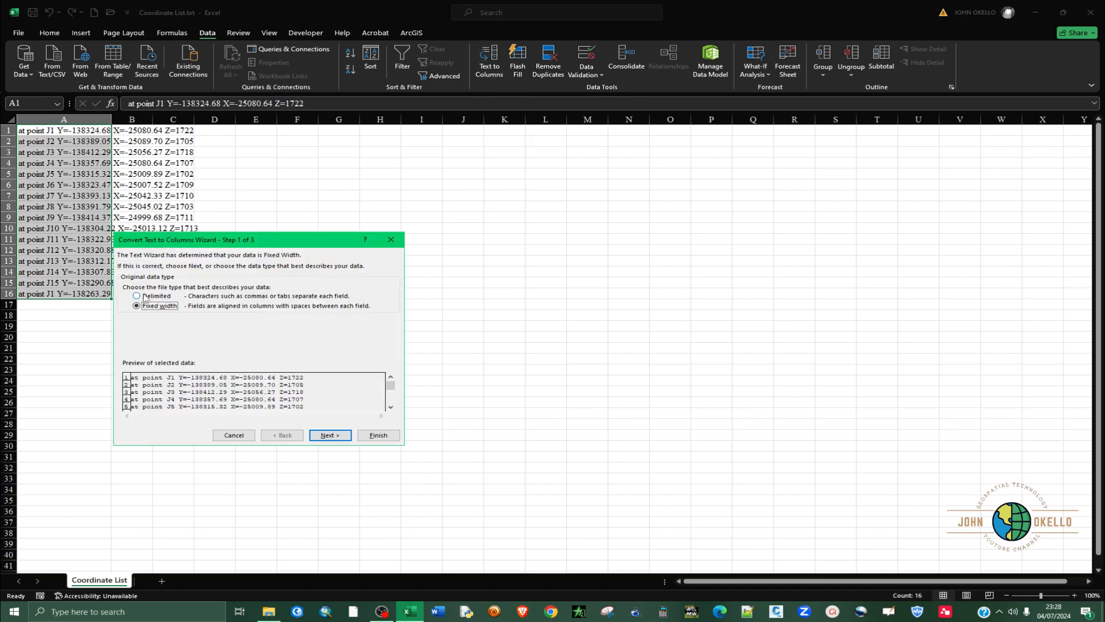
click(145, 298)
click(320, 437)
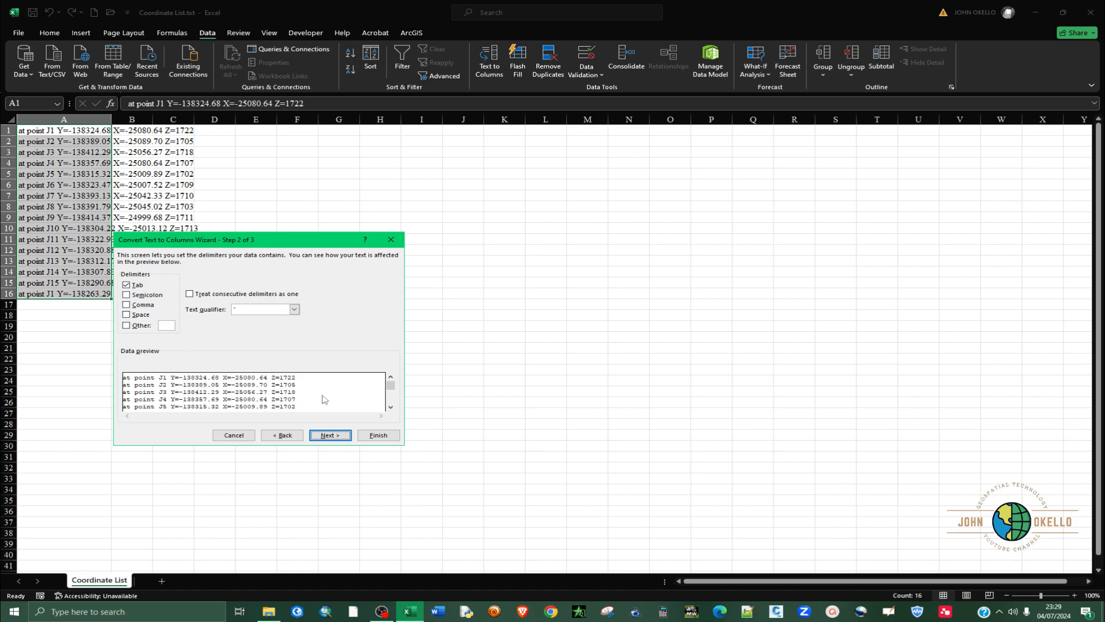
click(128, 316)
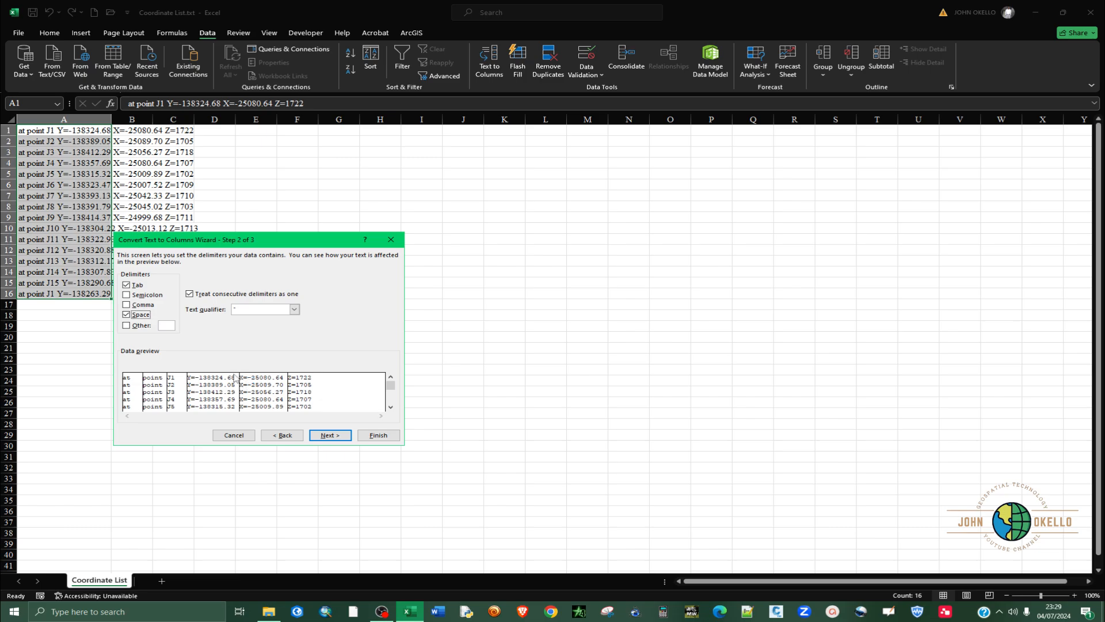
click(126, 327)
text(=)
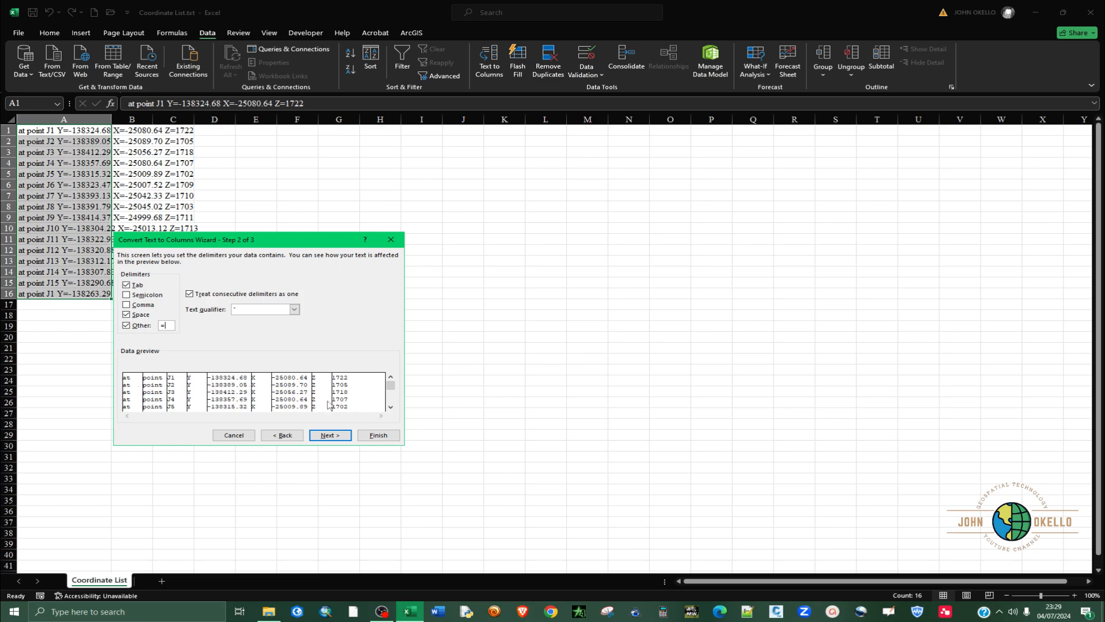
click(336, 436)
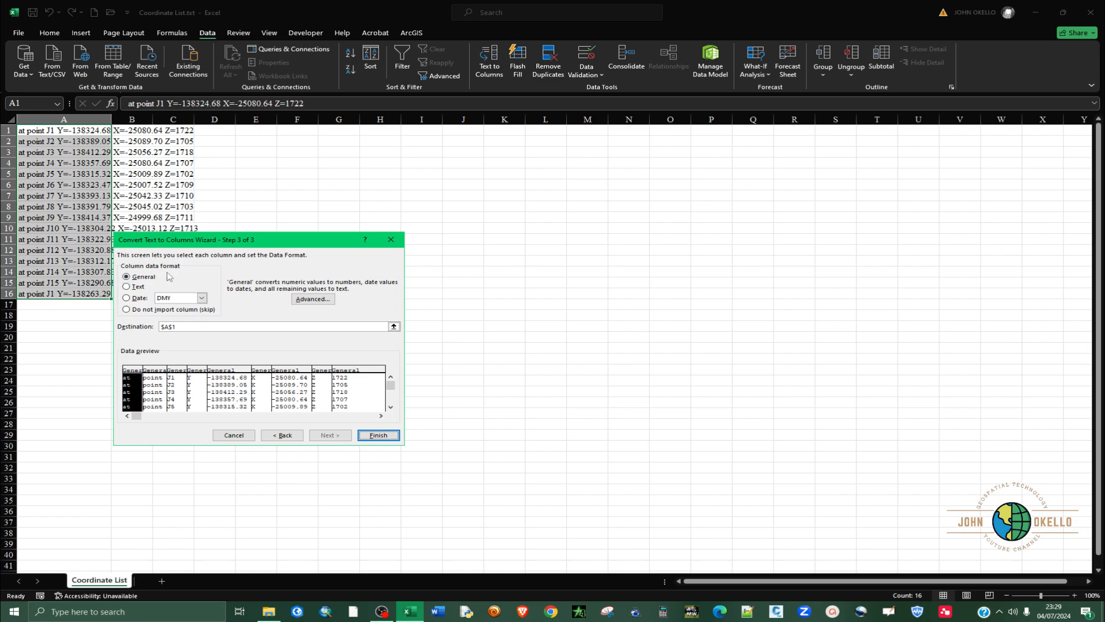
click(378, 435)
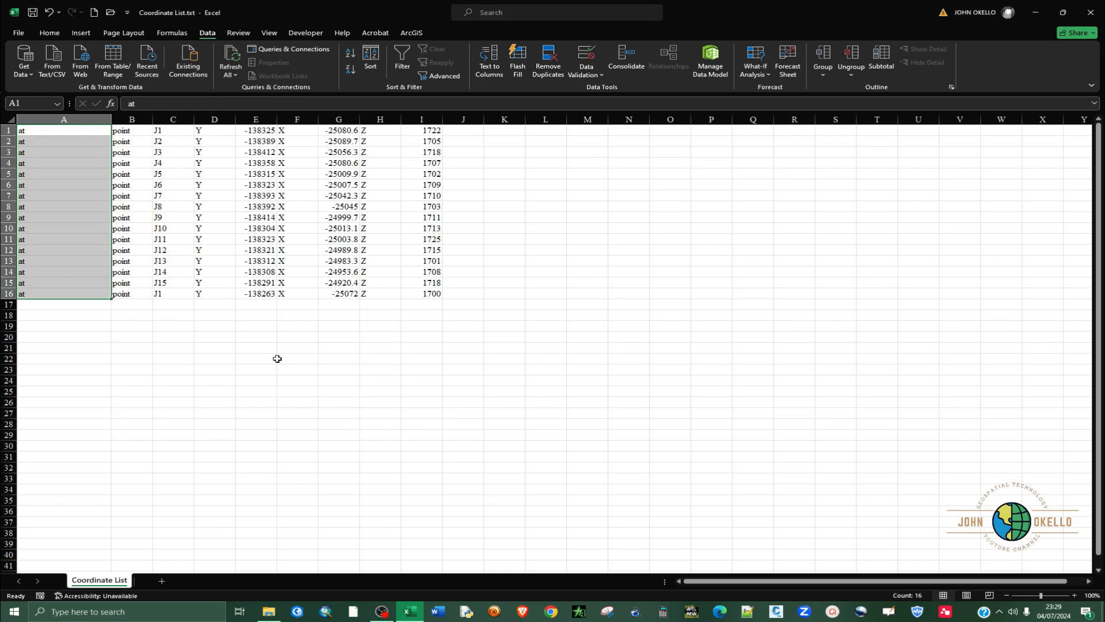
click(228, 348)
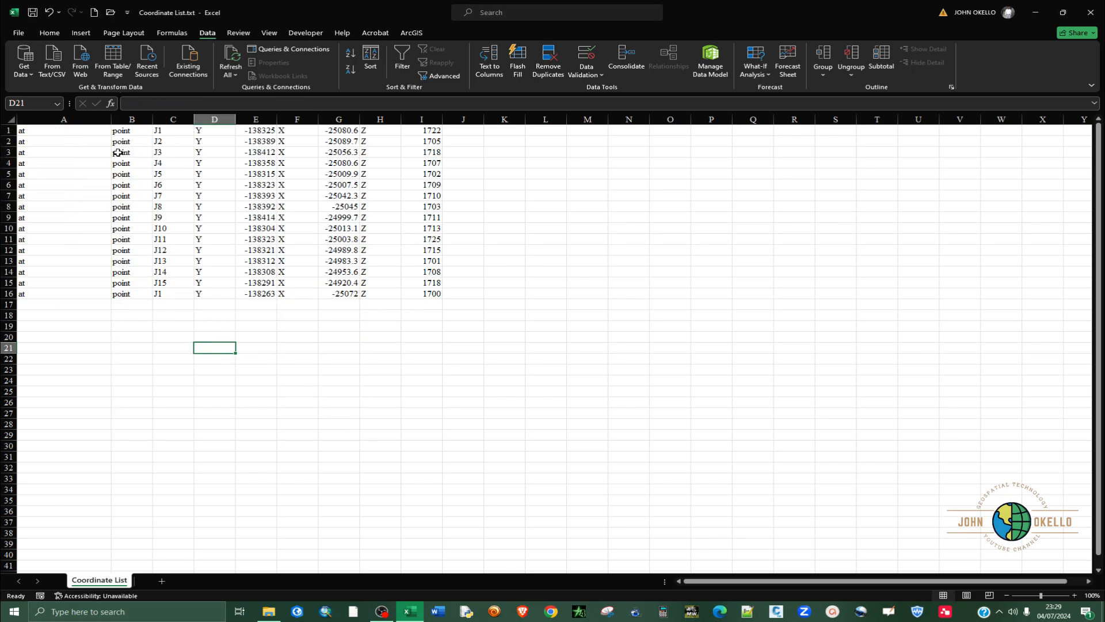
Delete columns A, B, D, F and H, which hold only the words "at", "point" and the letters Y, X, Z.
click(77, 117)
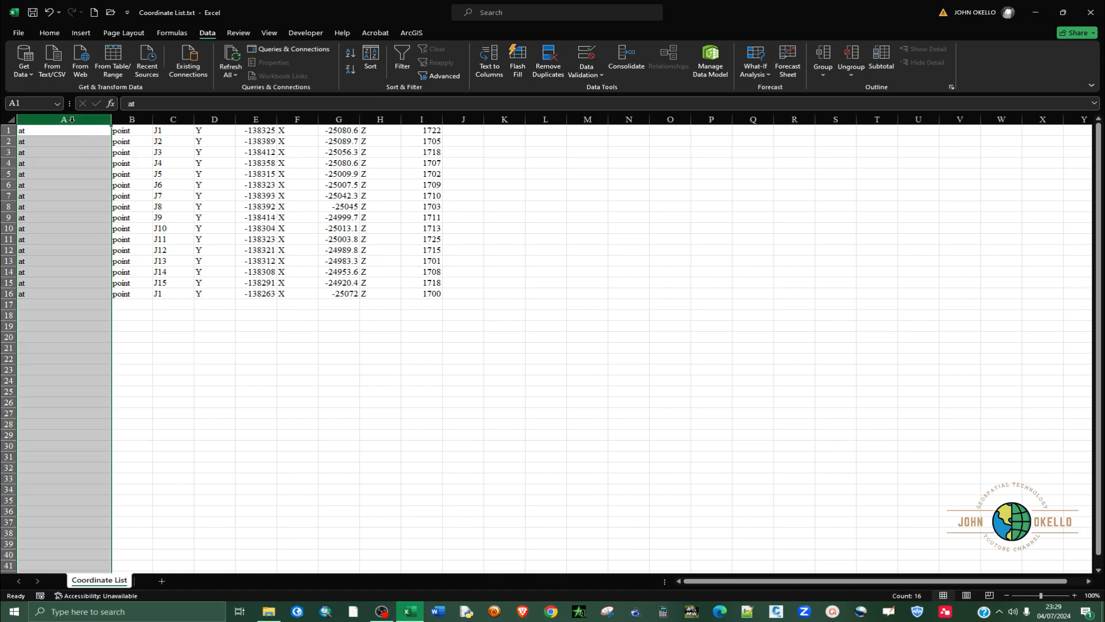
ctrl+click(129, 119)
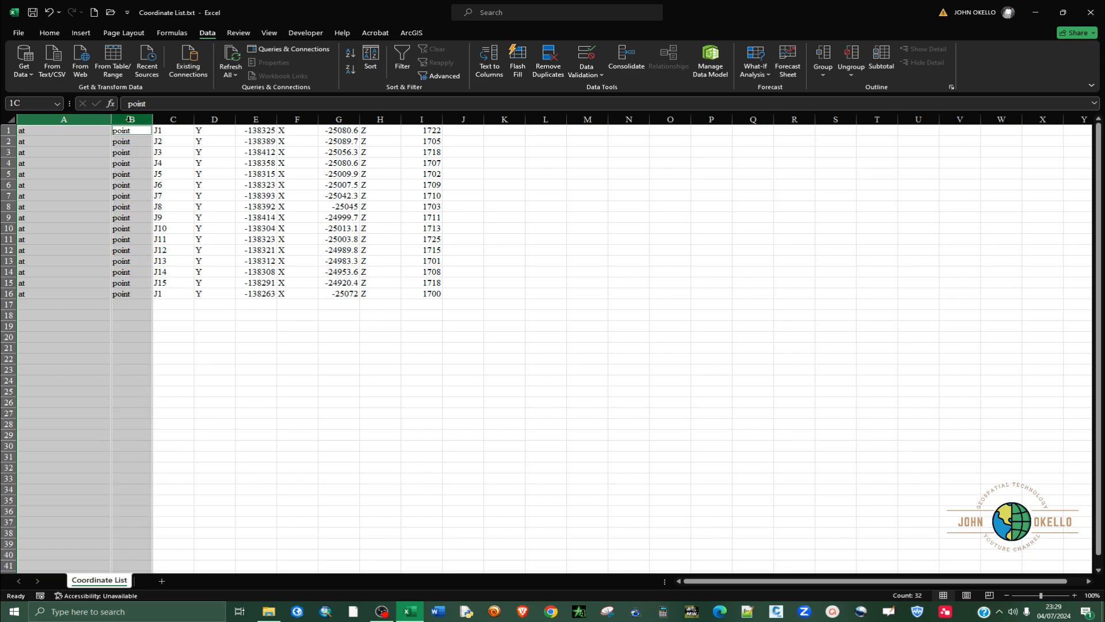
ctrl+click(219, 119)
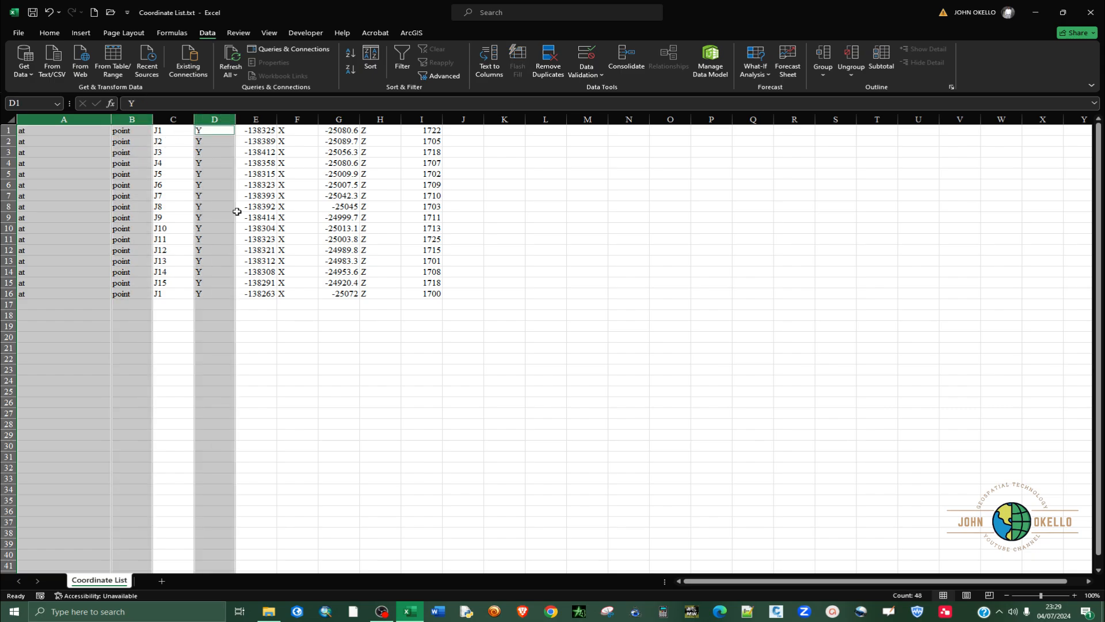
ctrl+click(297, 119)
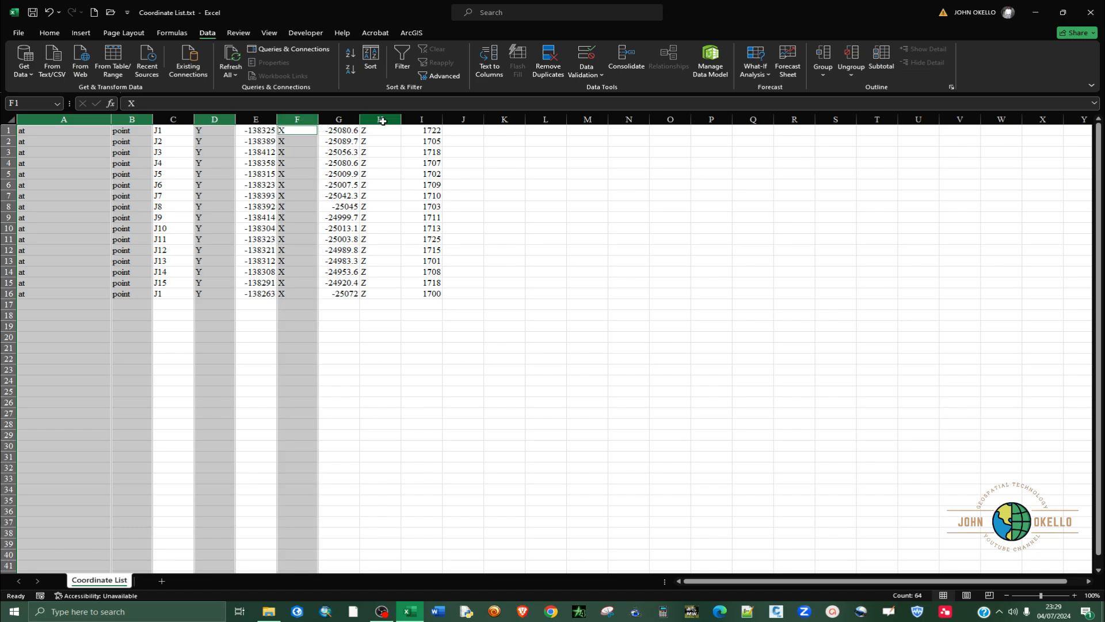
ctrl+click(380, 119)
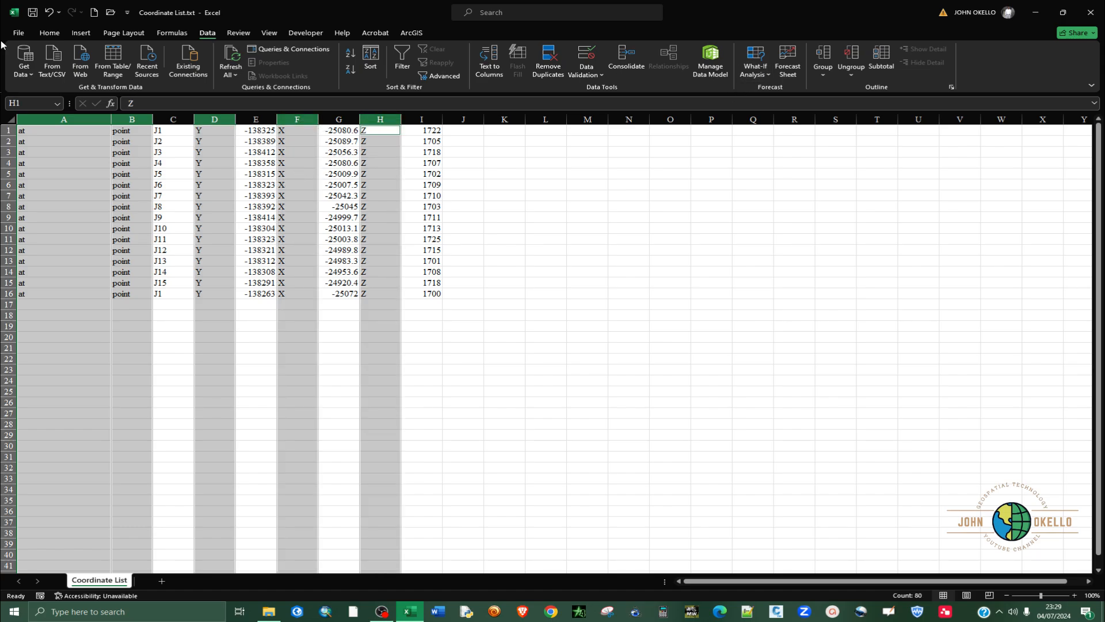
right_click(147, 185)
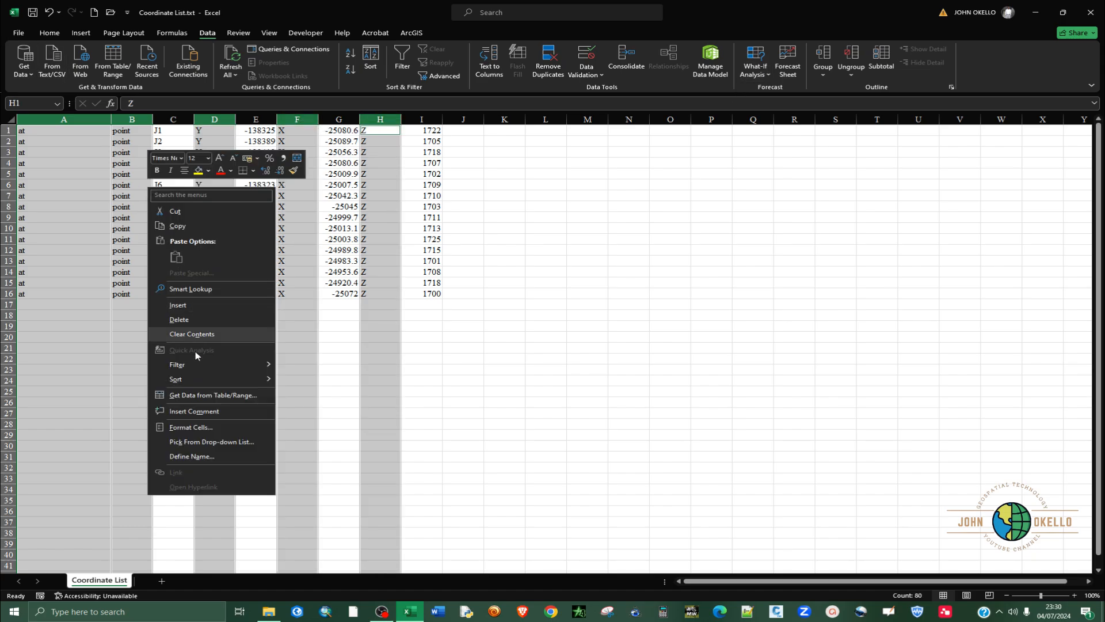
click(188, 320)
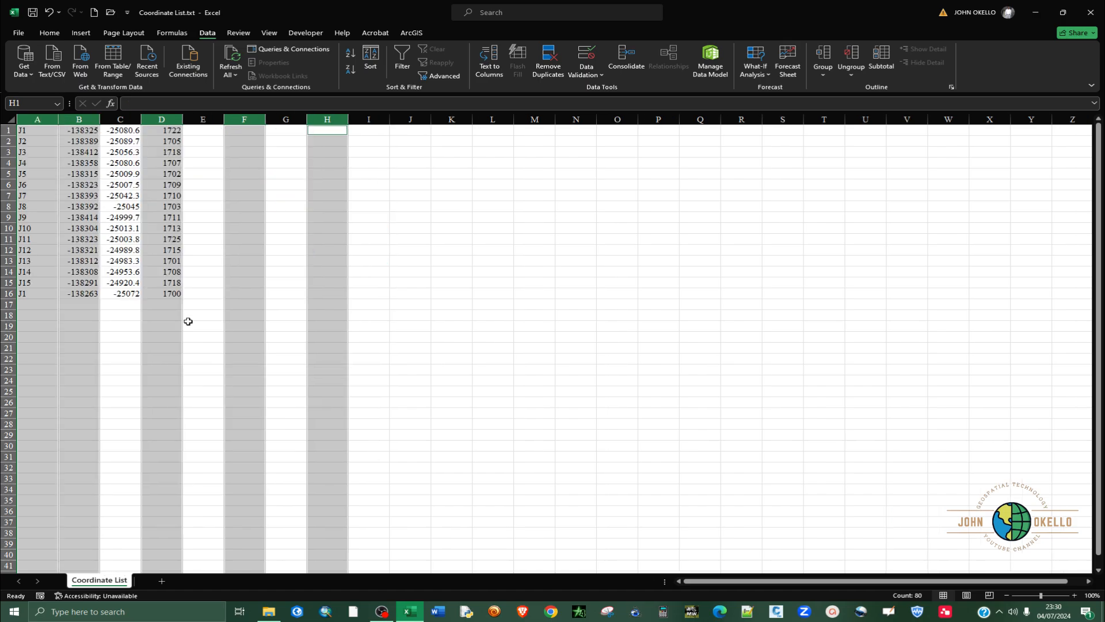
click(235, 317)
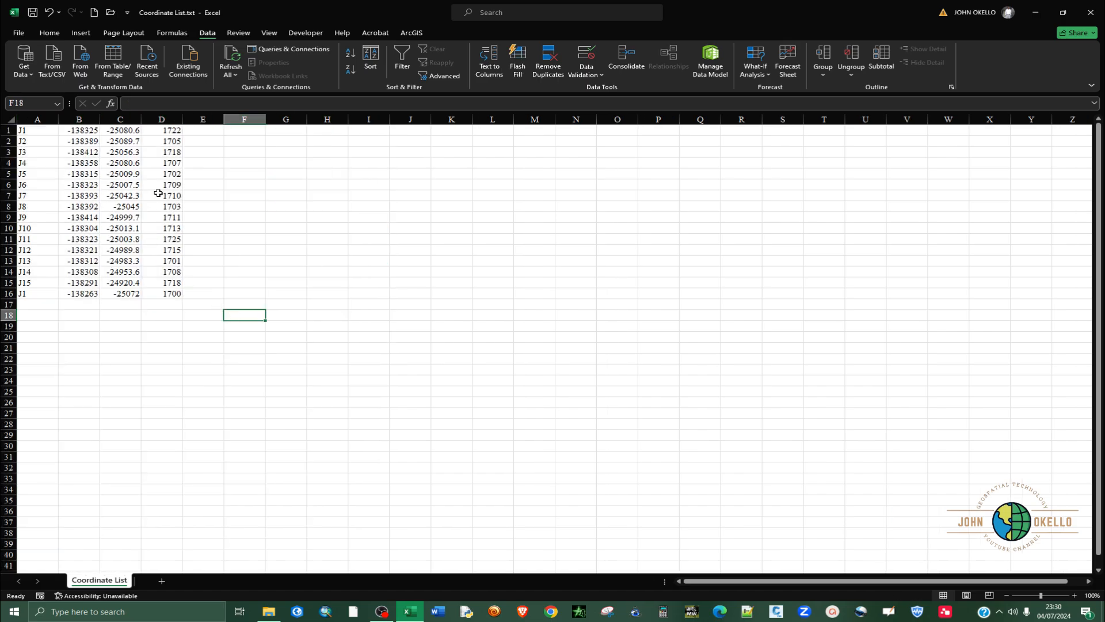
Widen columns B and C to show the full coordinates with decimals, and centre their values.
click(73, 119)
click(116, 119)
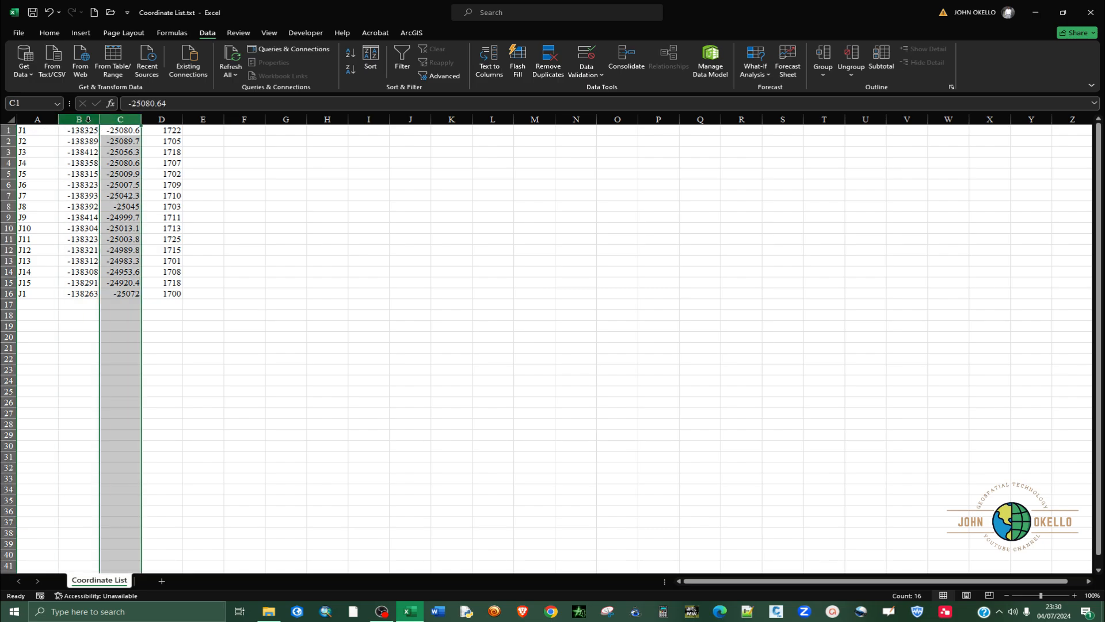
drag(81, 119, 118, 122)
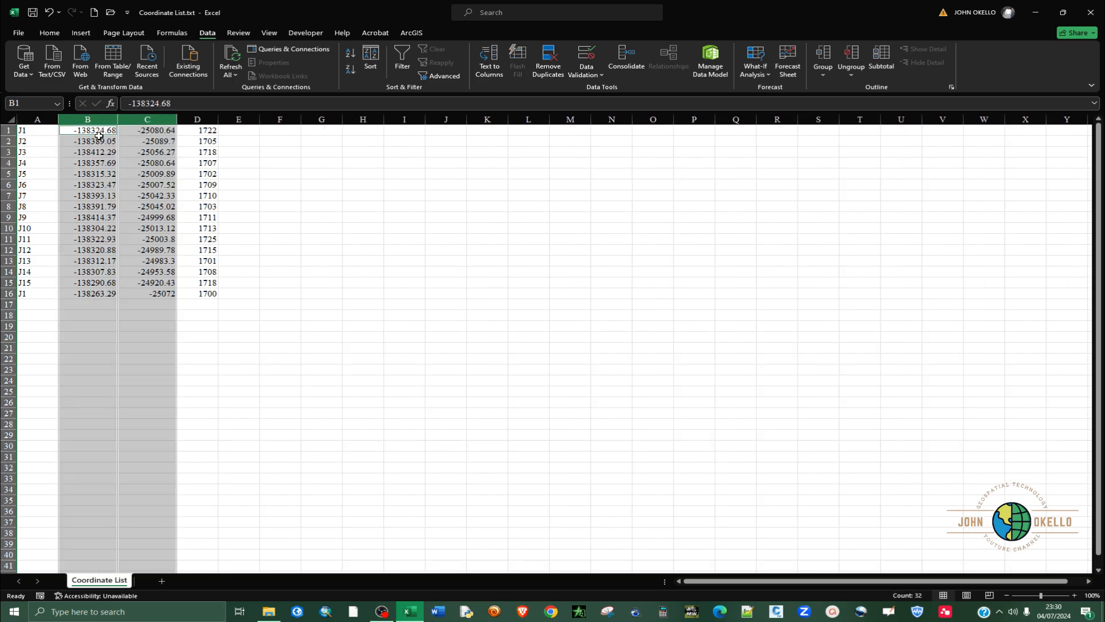
click(50, 33)
click(268, 70)
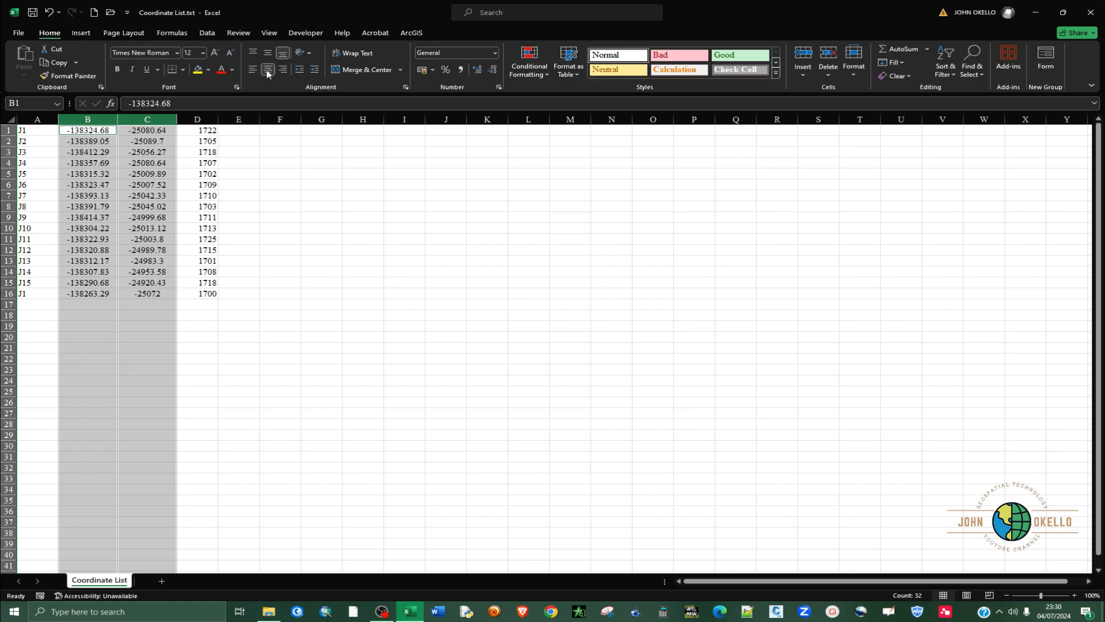
click(268, 205)
Centre the values in column D and format columns B and C as Number with 2 decimal places.
click(197, 120)
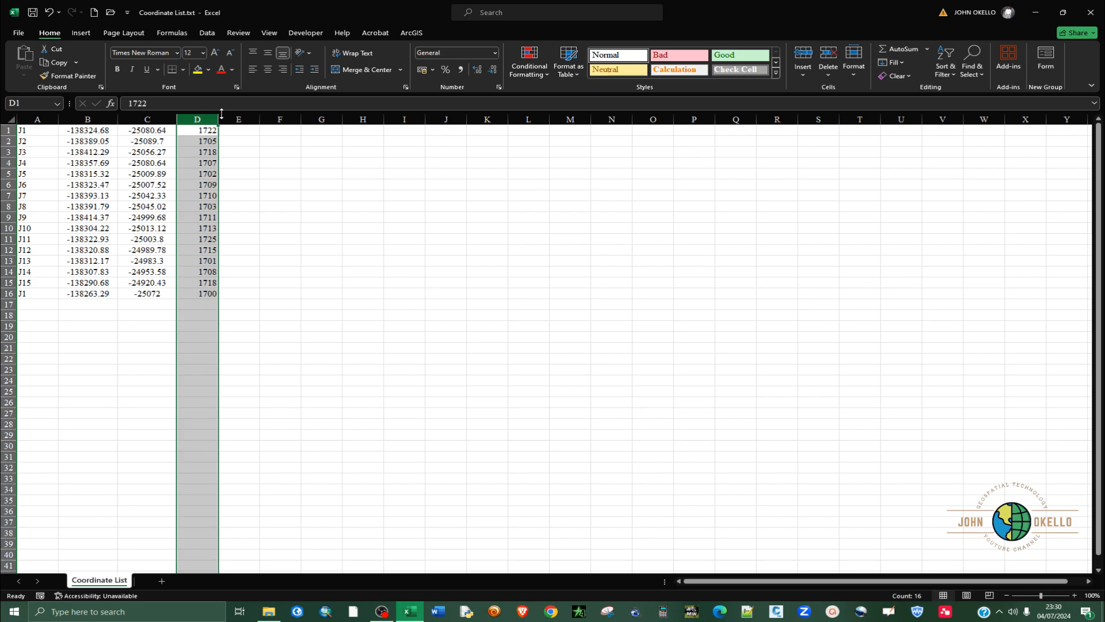
click(268, 72)
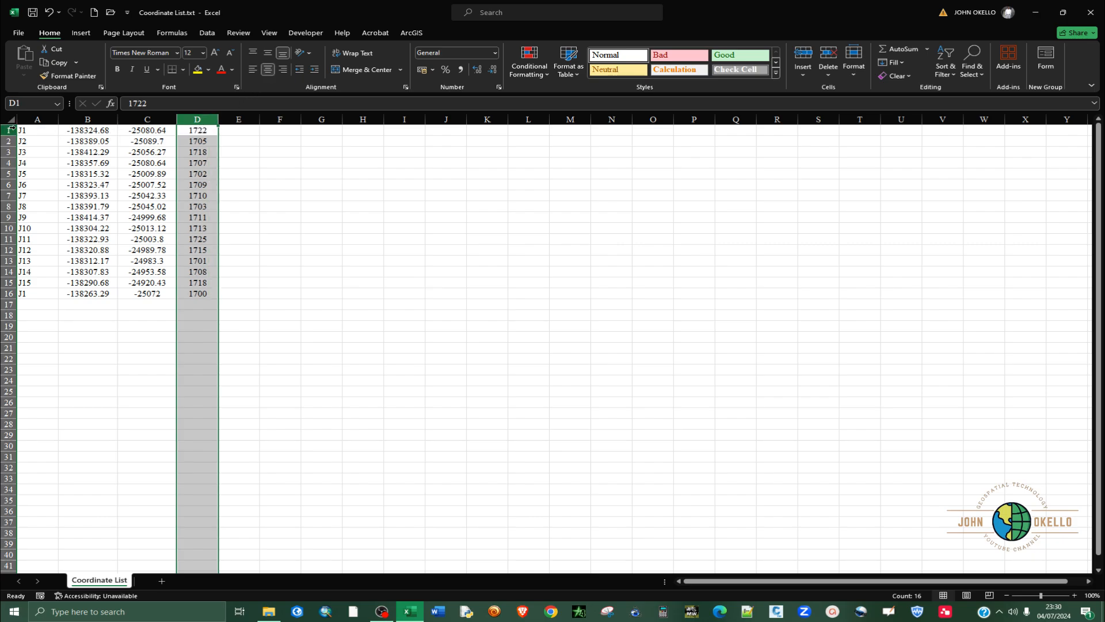
drag(99, 121, 147, 120)
right_click(117, 187)
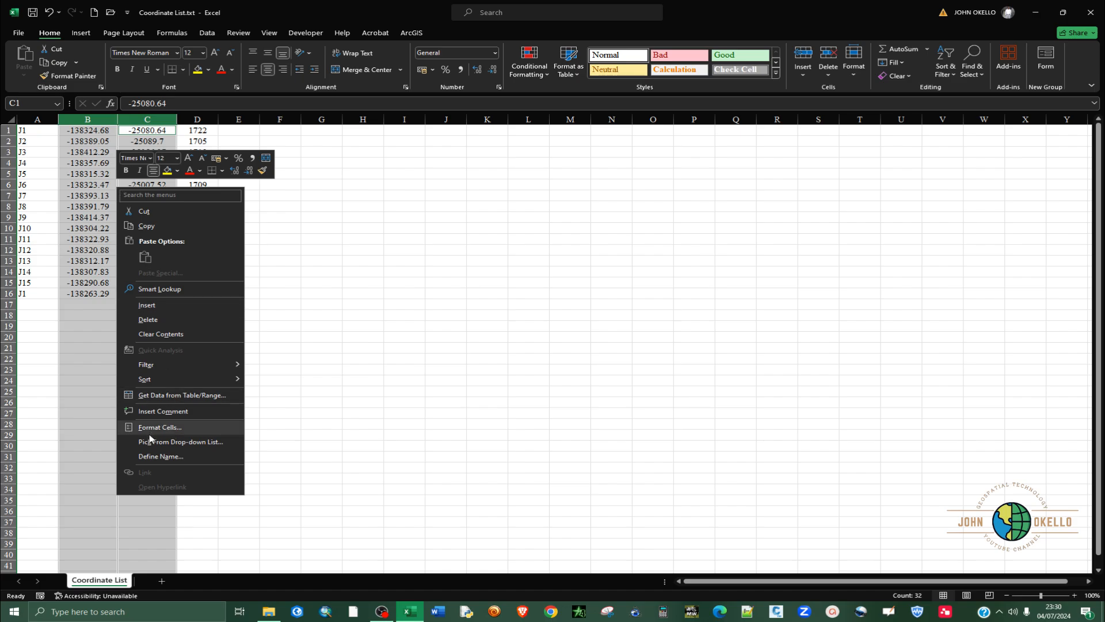
click(152, 429)
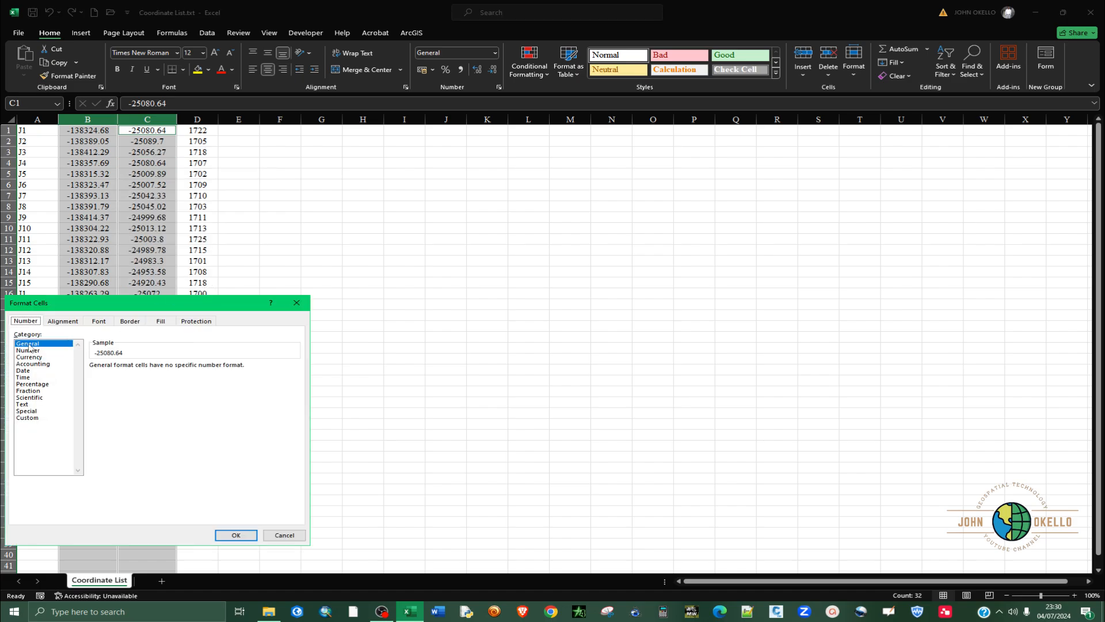
click(28, 351)
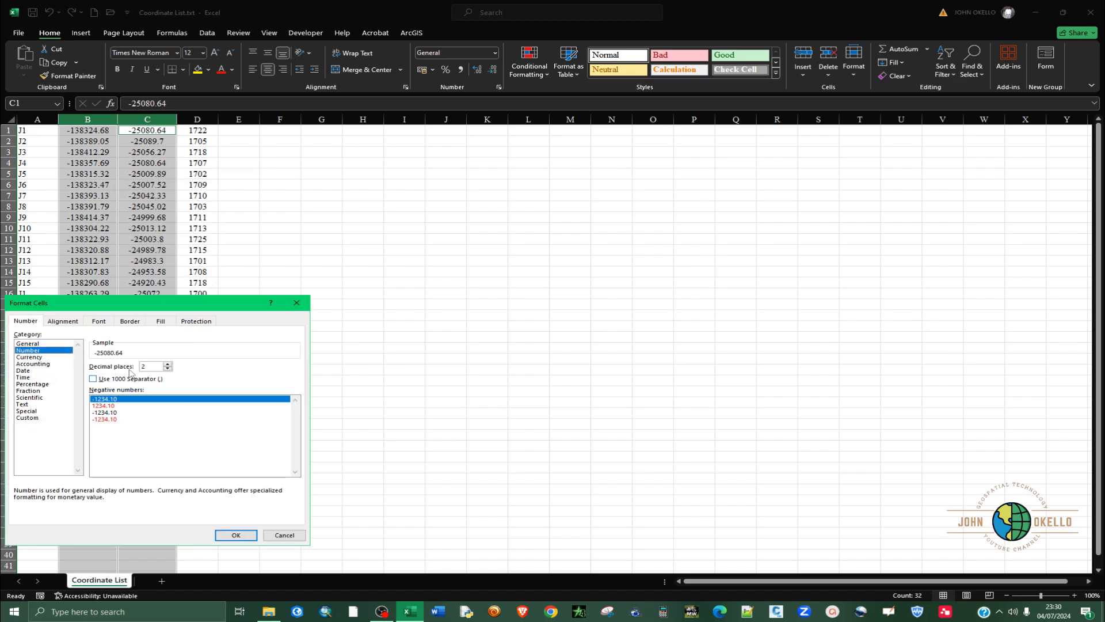
click(236, 535)
click(231, 269)
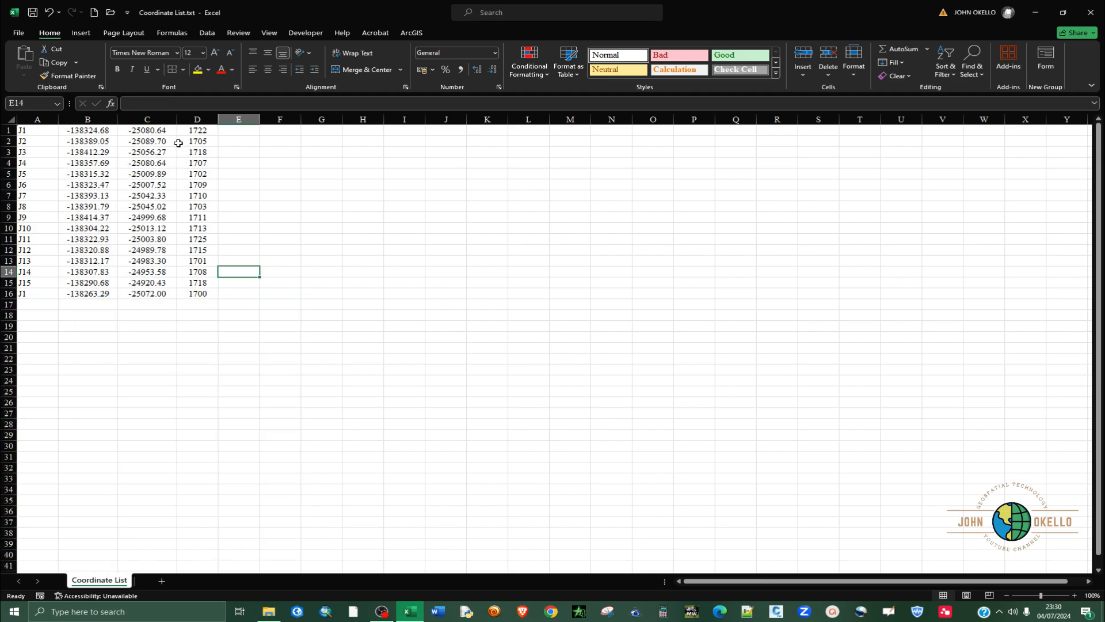
Insert a blank row above the first data row and make it bold.
click(8, 130)
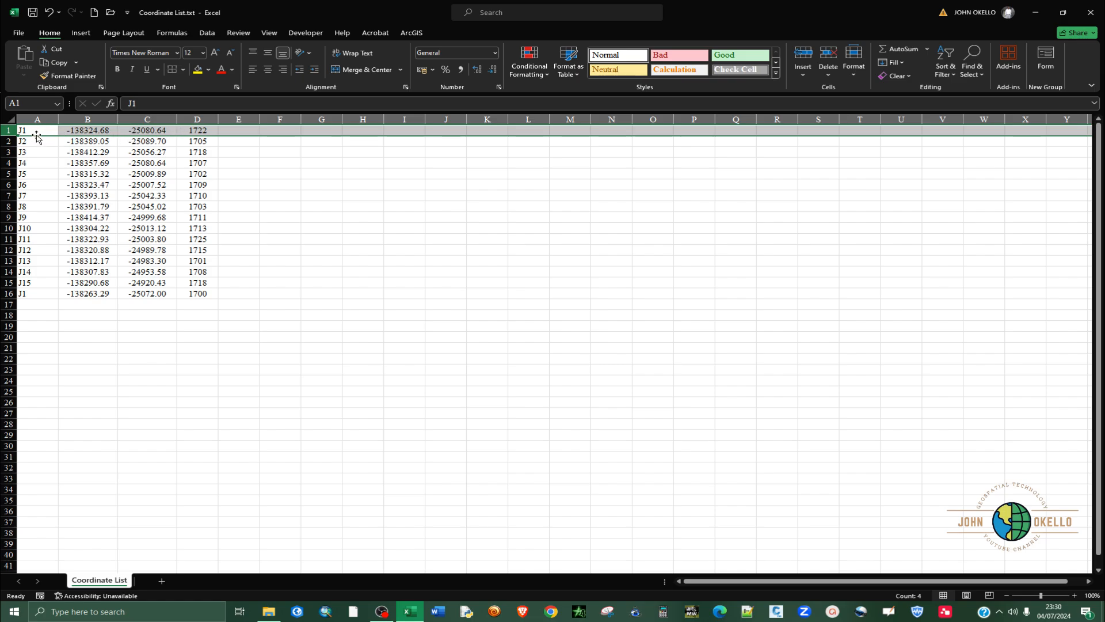
click(803, 53)
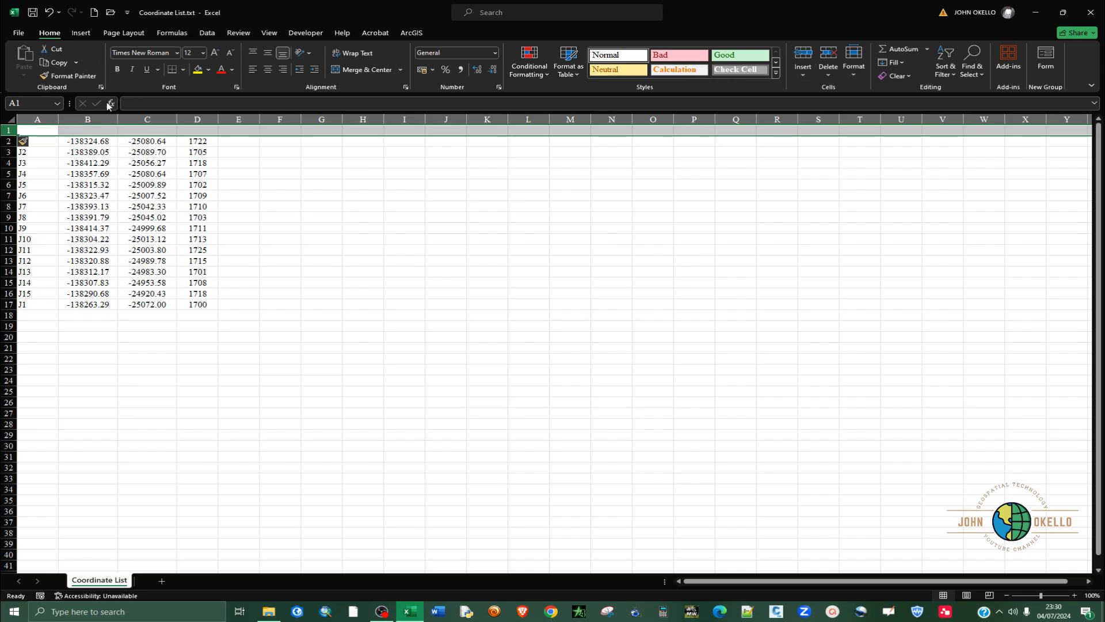
click(119, 69)
Enter the headings Station, Northing, Easting and Elevation in cells A1 to D1.
click(44, 131)
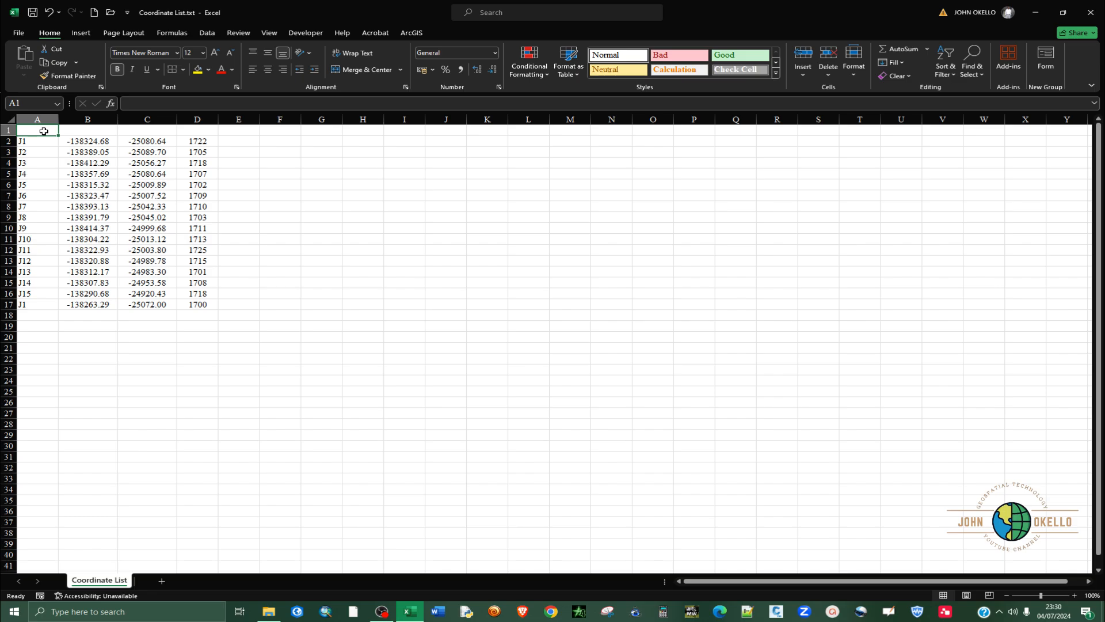
text(Station)
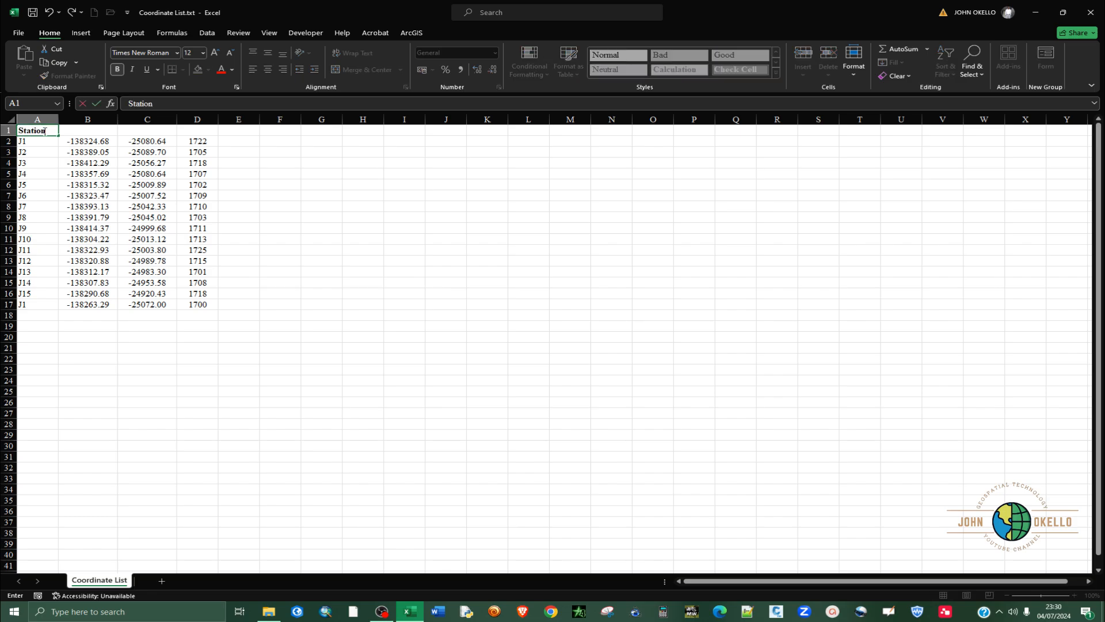
key(Tab)
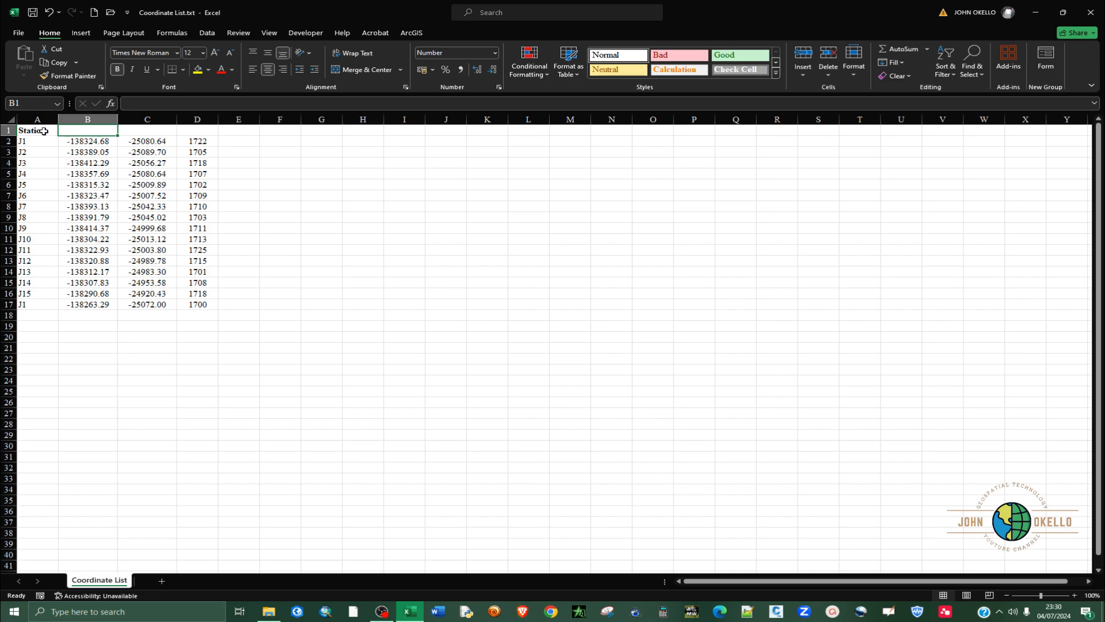
text(Northing)
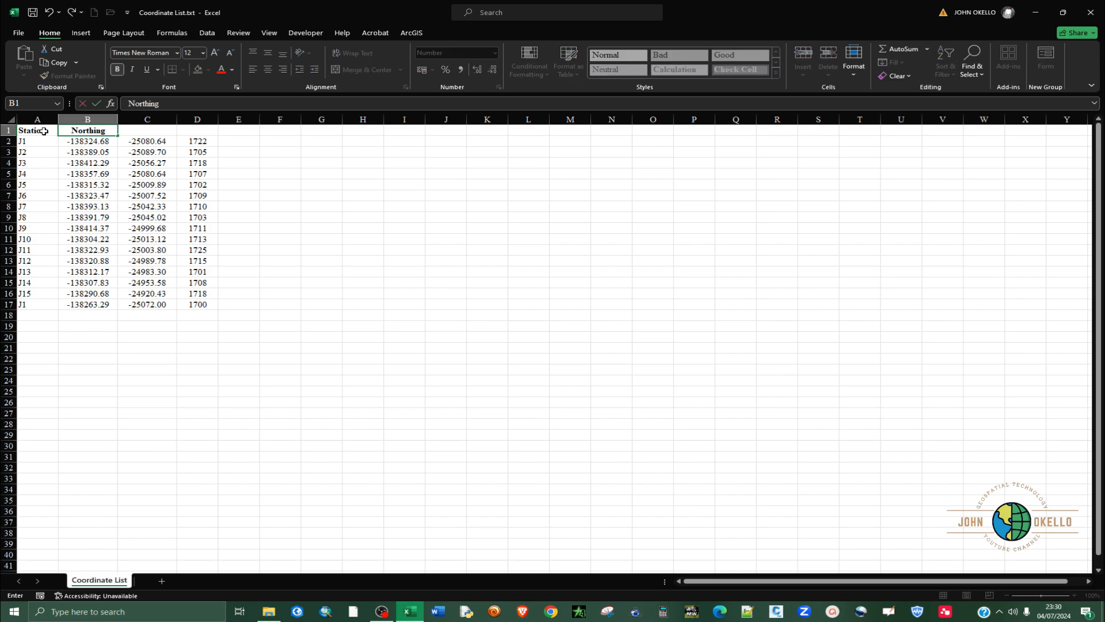
key(Tab)
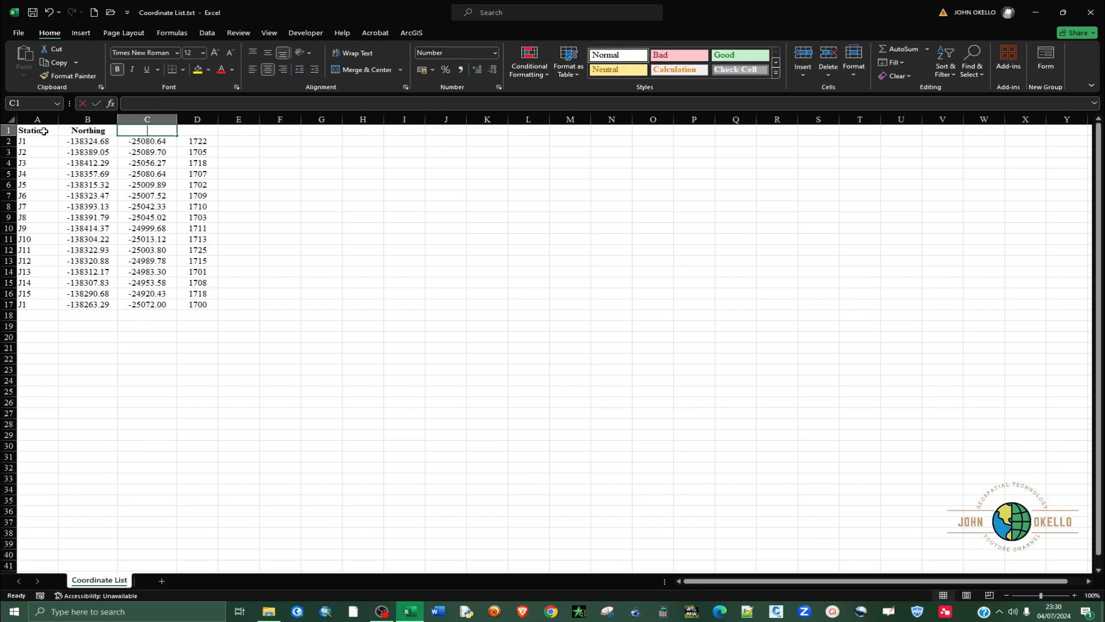
text(Easting)
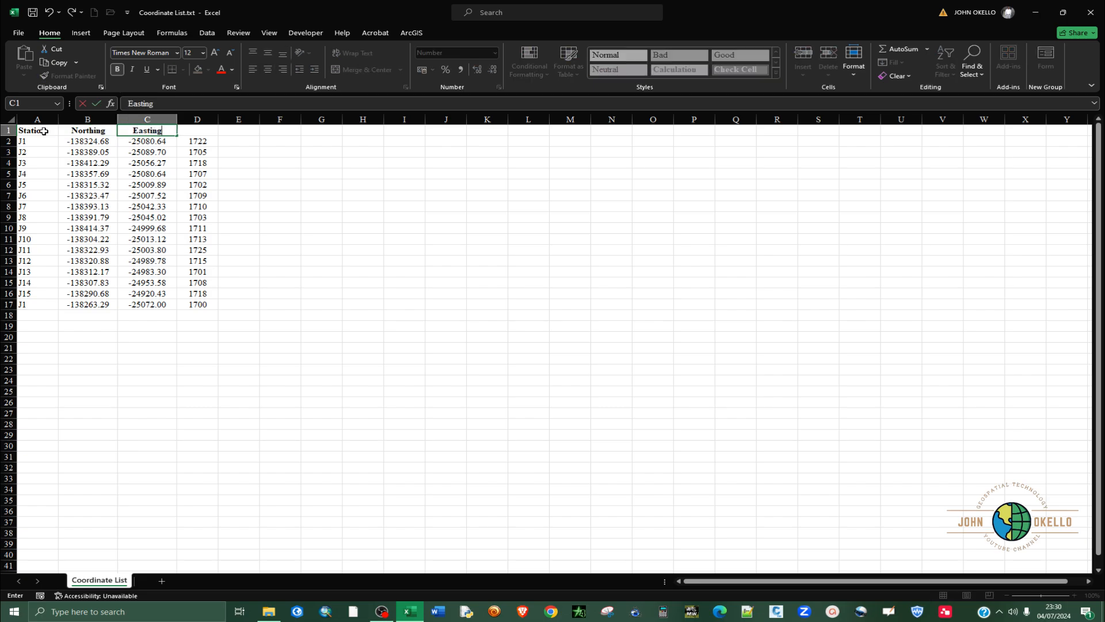
key(Tab)
text(E)
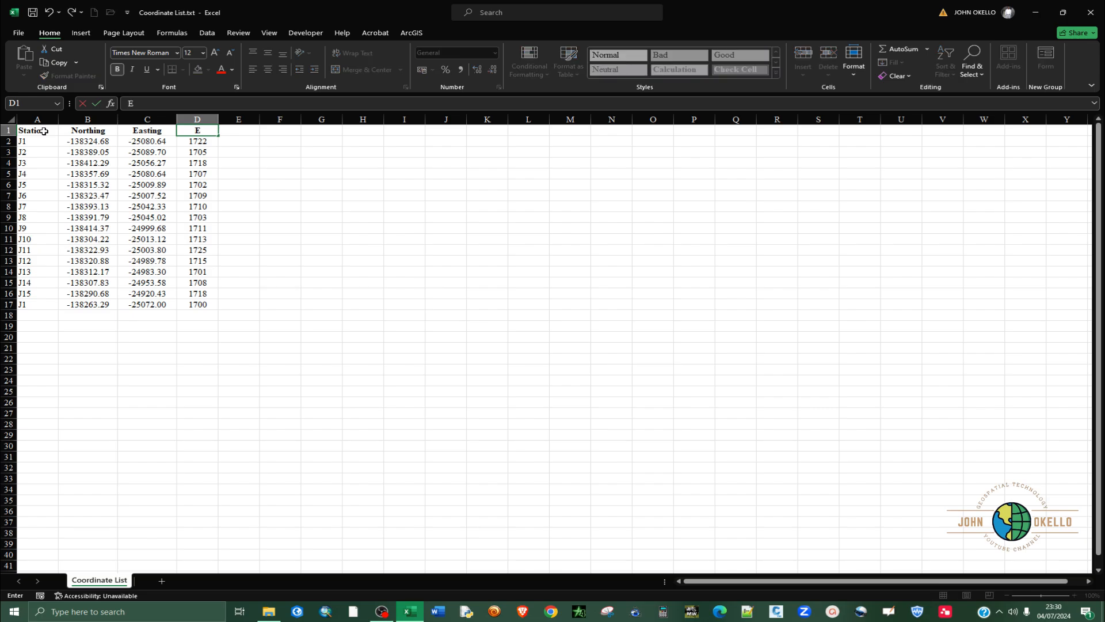
text(levation)
key(Return)
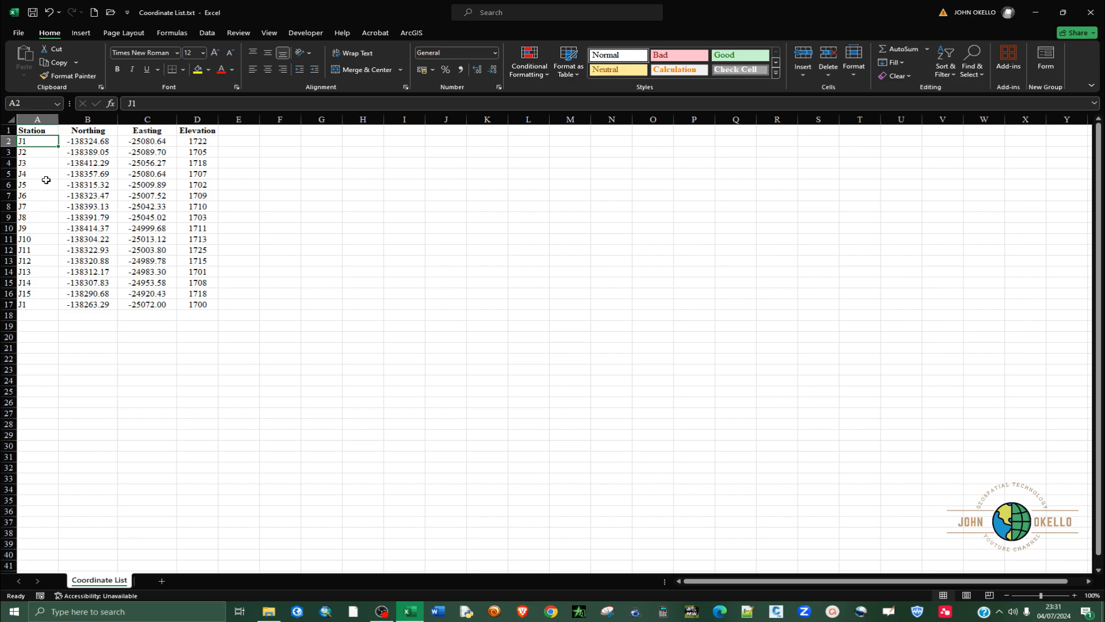
Save a copy of the file in the desktop folder Placing Data as Excel Workbook (*.xlsx), keeping the name Coordinate List.
click(19, 32)
click(41, 191)
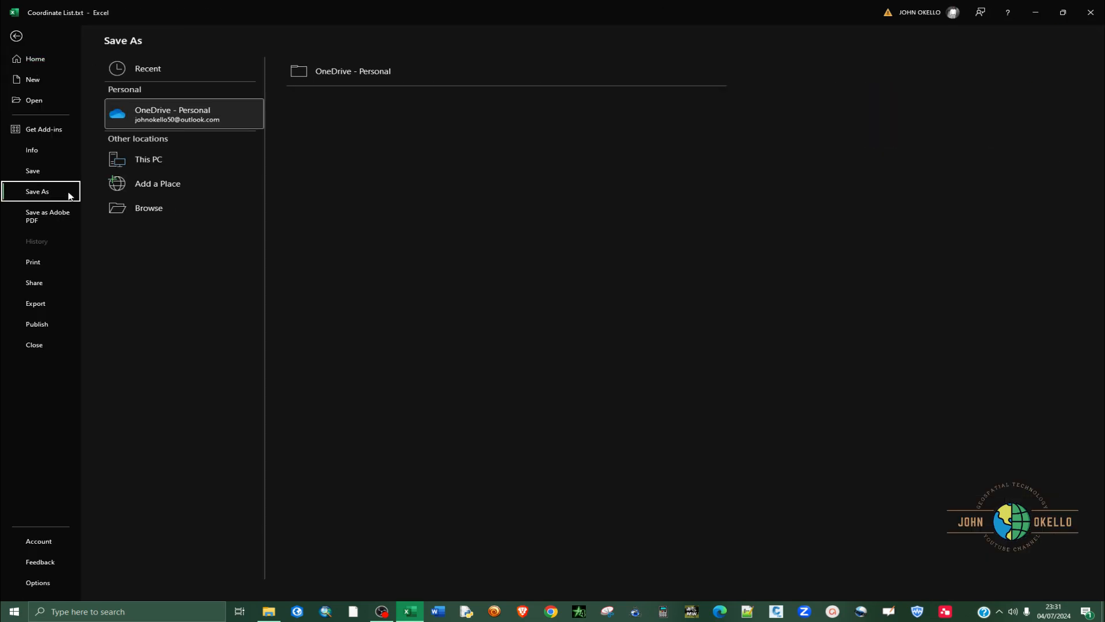
click(157, 208)
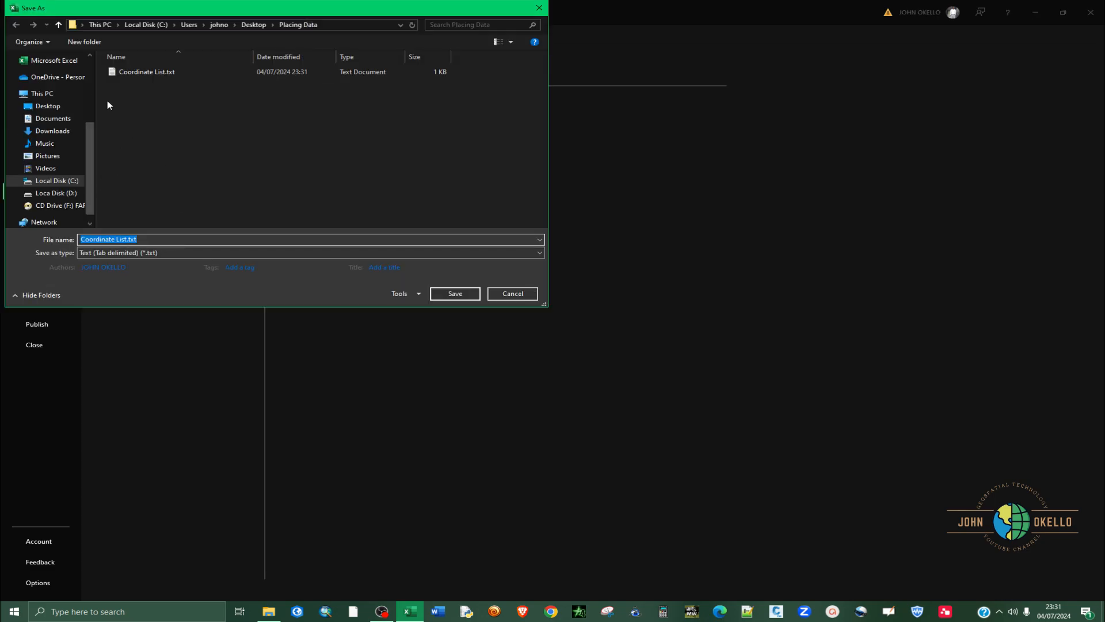
click(49, 107)
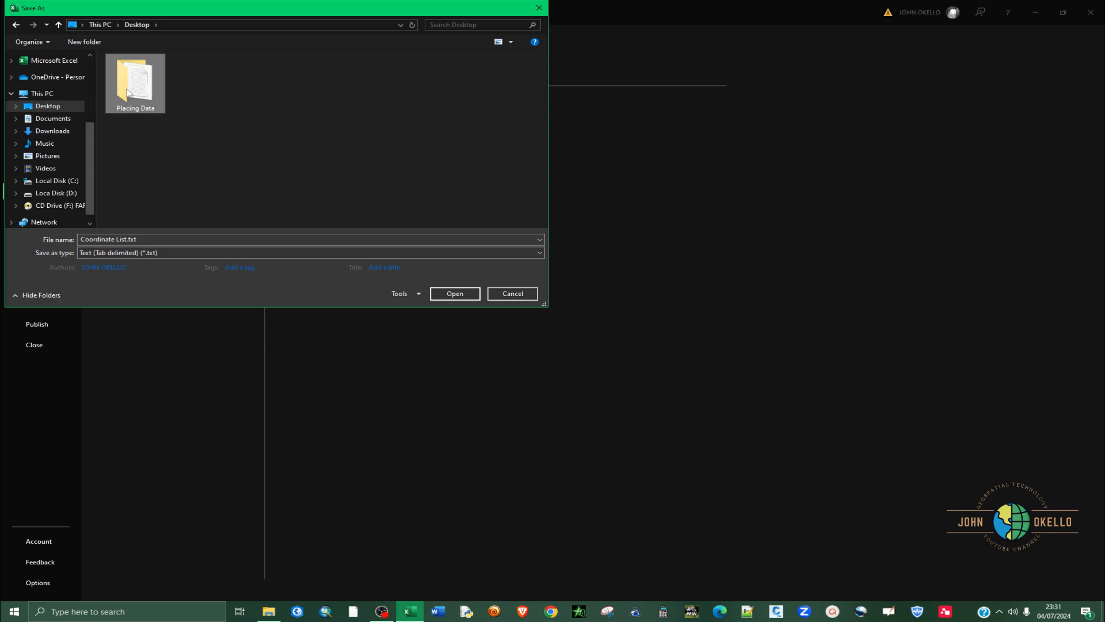
double_click(129, 93)
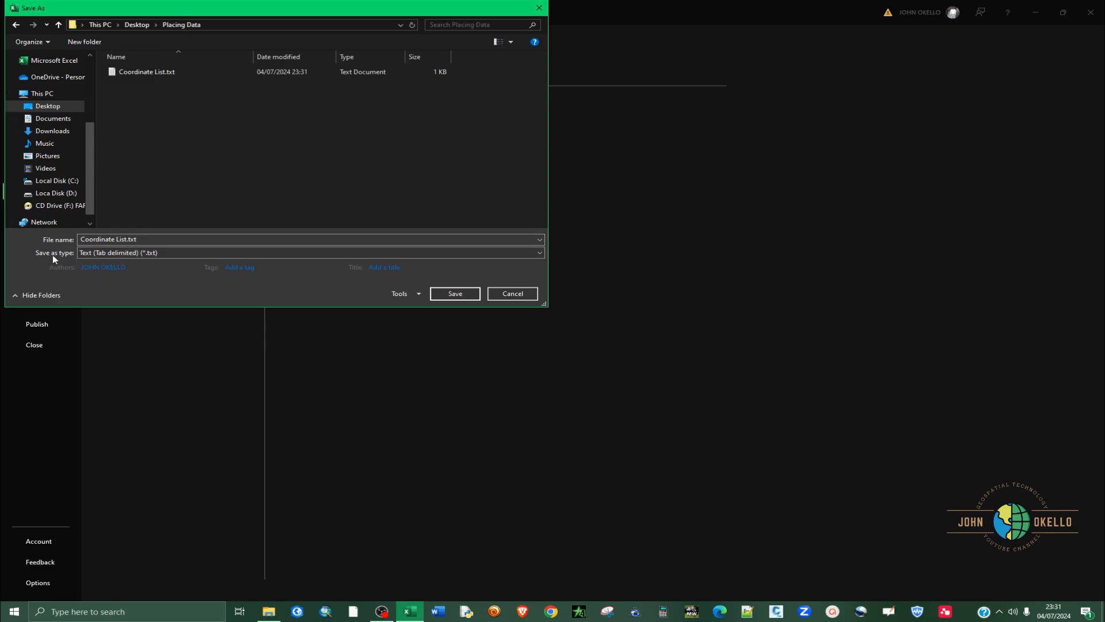
click(109, 253)
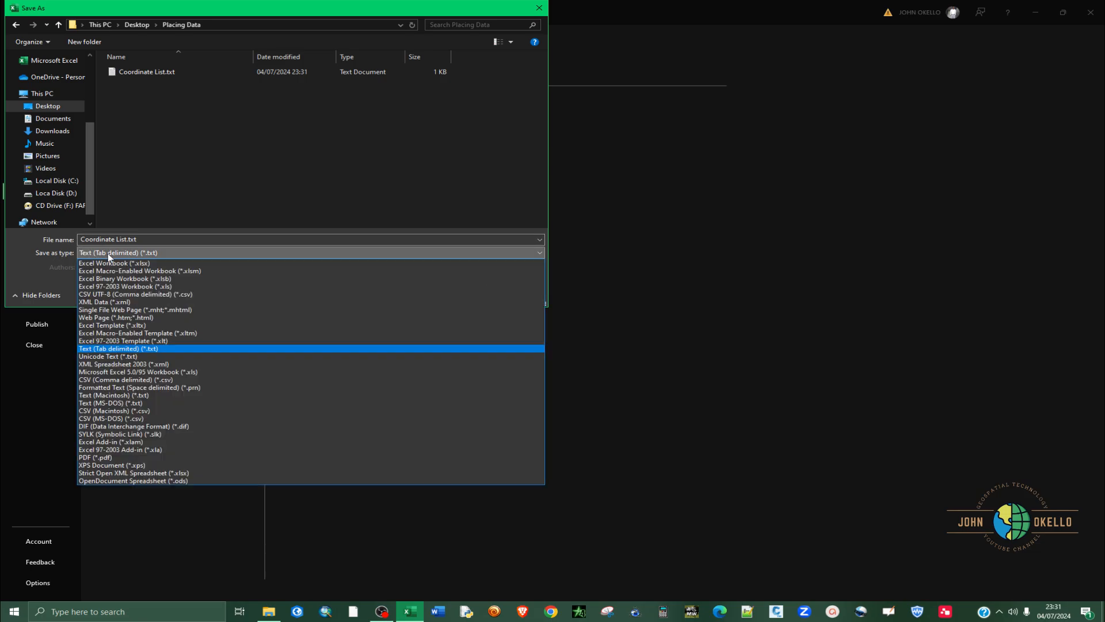
click(110, 264)
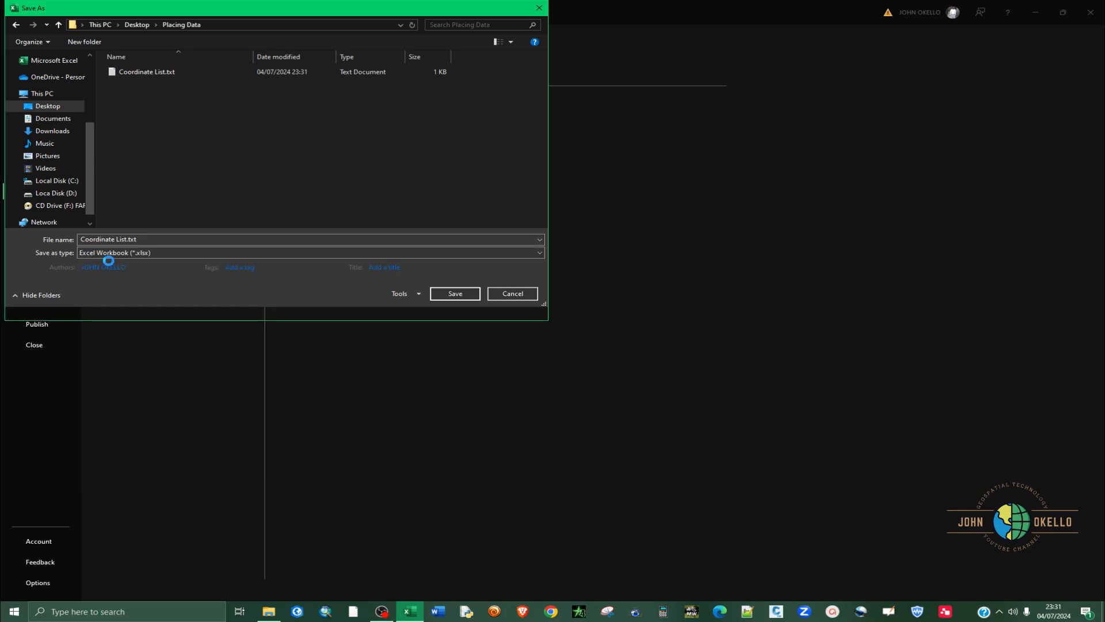
click(445, 309)
click(332, 230)
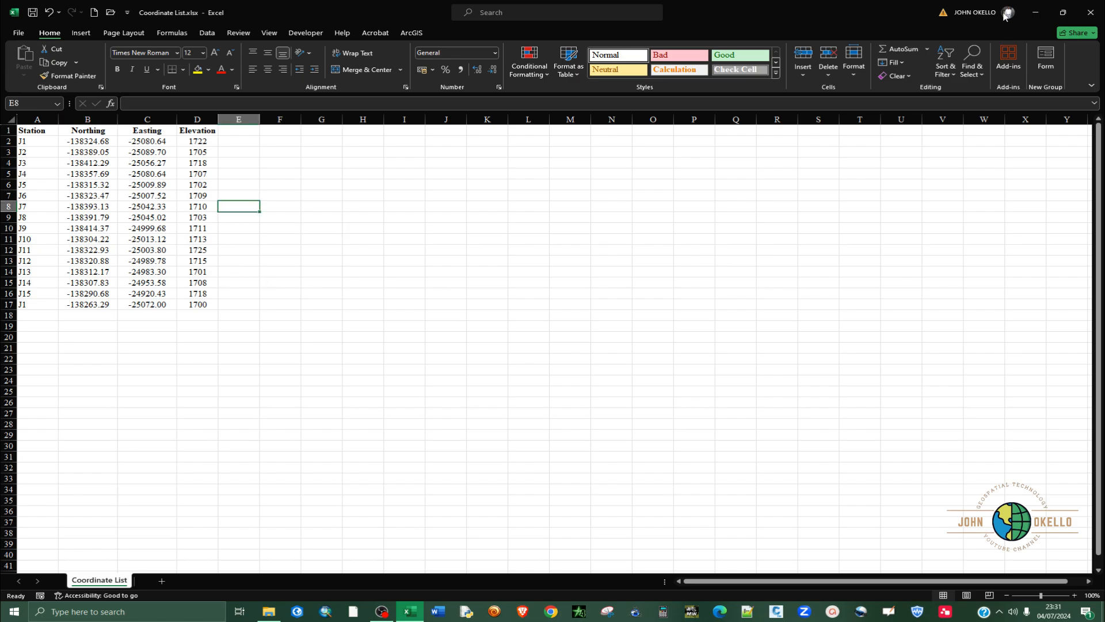
Close the workbook and reopen Coordinate List.xlsx from the Placing Data folder.
click(1091, 12)
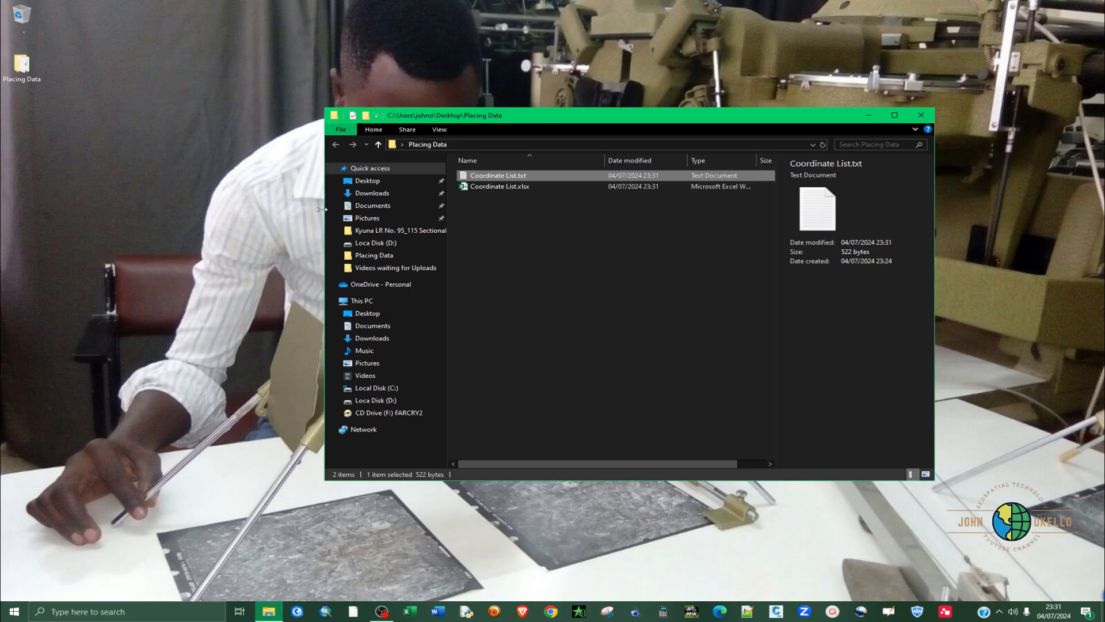
click(489, 188)
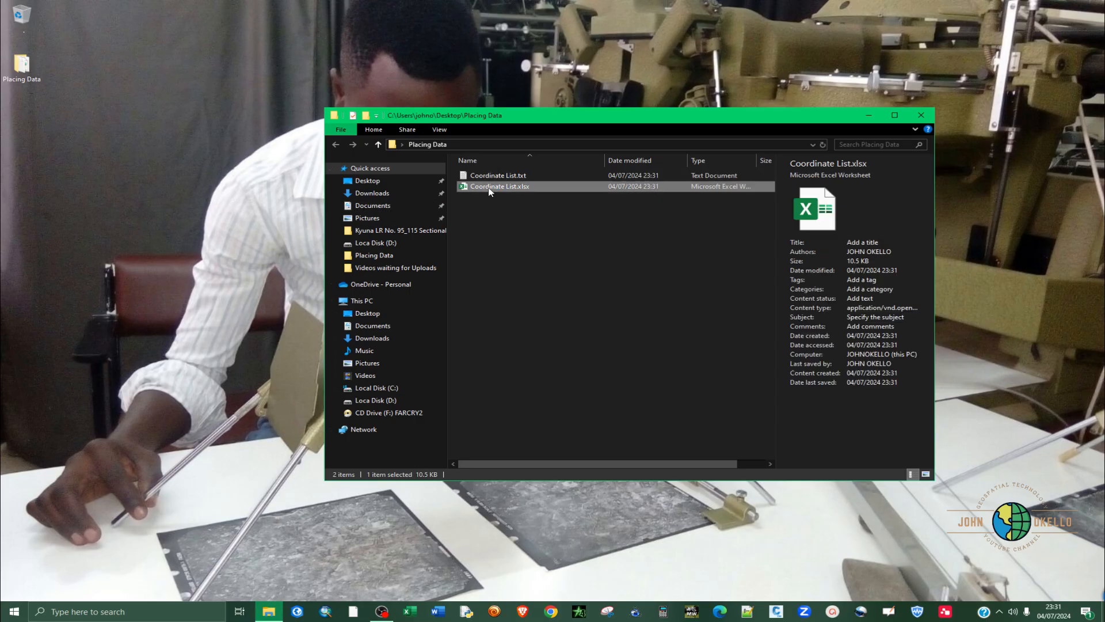
double_click(489, 187)
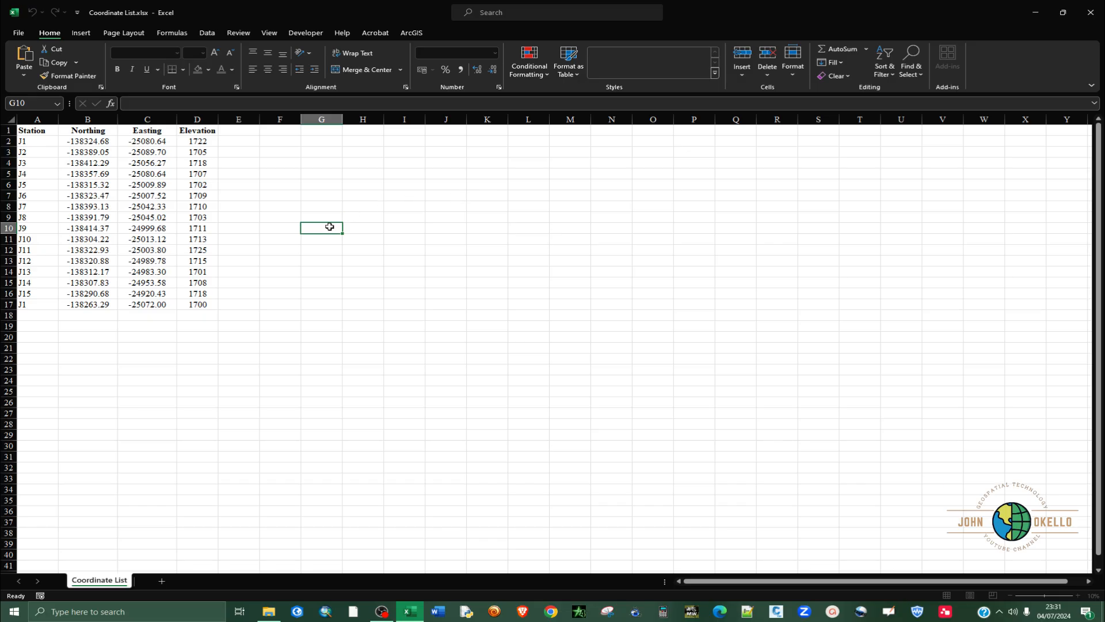
click(274, 203)
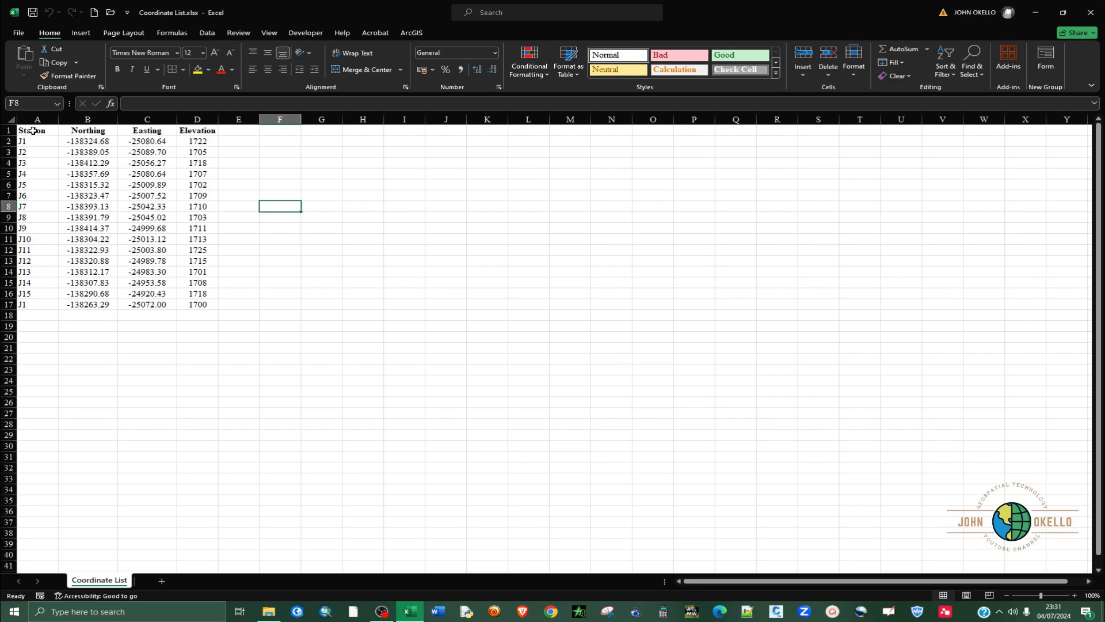
Dismiss the licence notice and apply All Borders to the coordinate table A1:D17.
drag(33, 132, 165, 242)
drag(308, 285, 403, 276)
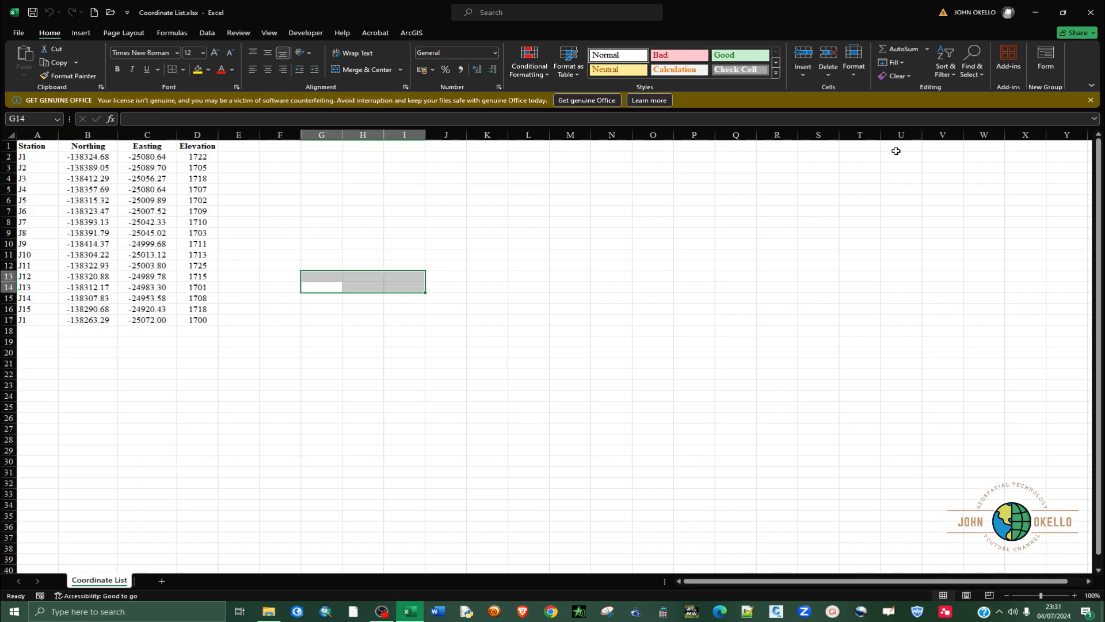
click(1090, 101)
drag(27, 130, 199, 304)
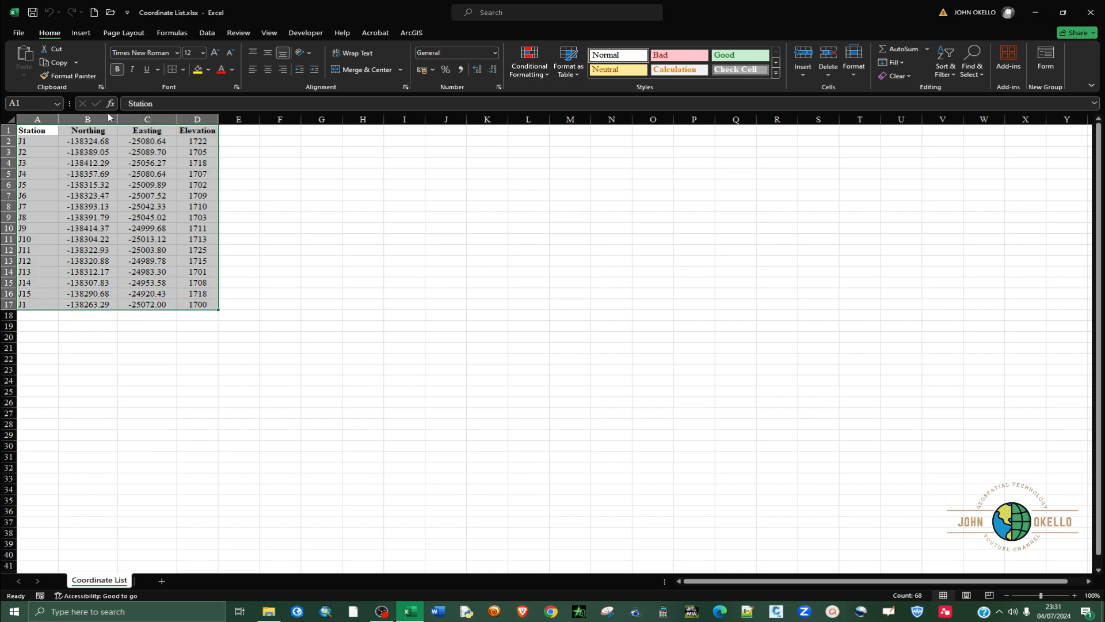
click(183, 70)
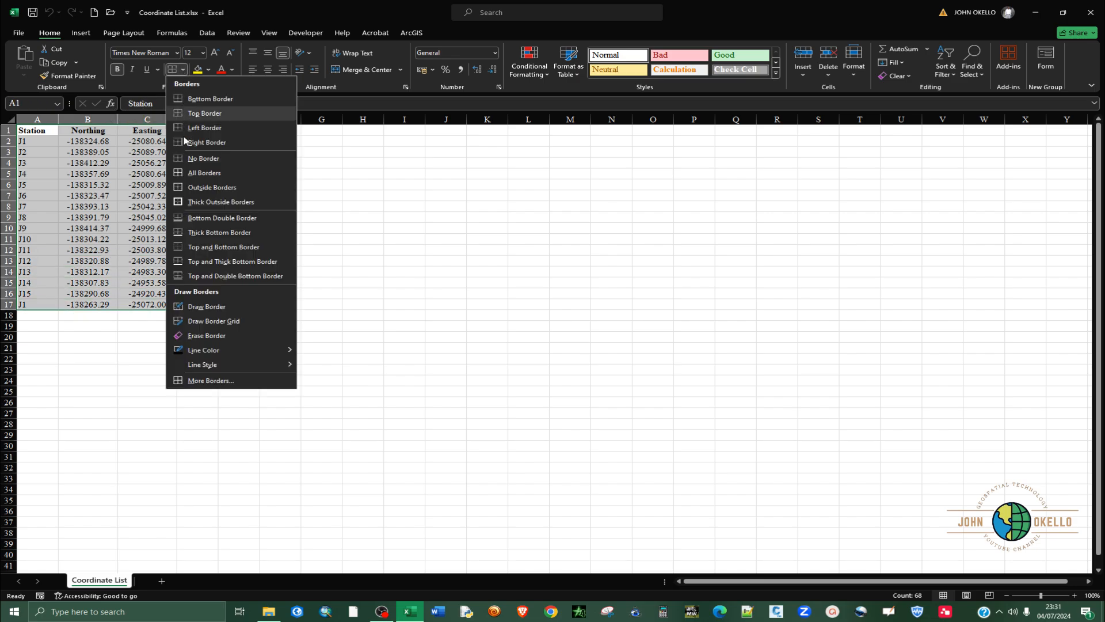
click(206, 174)
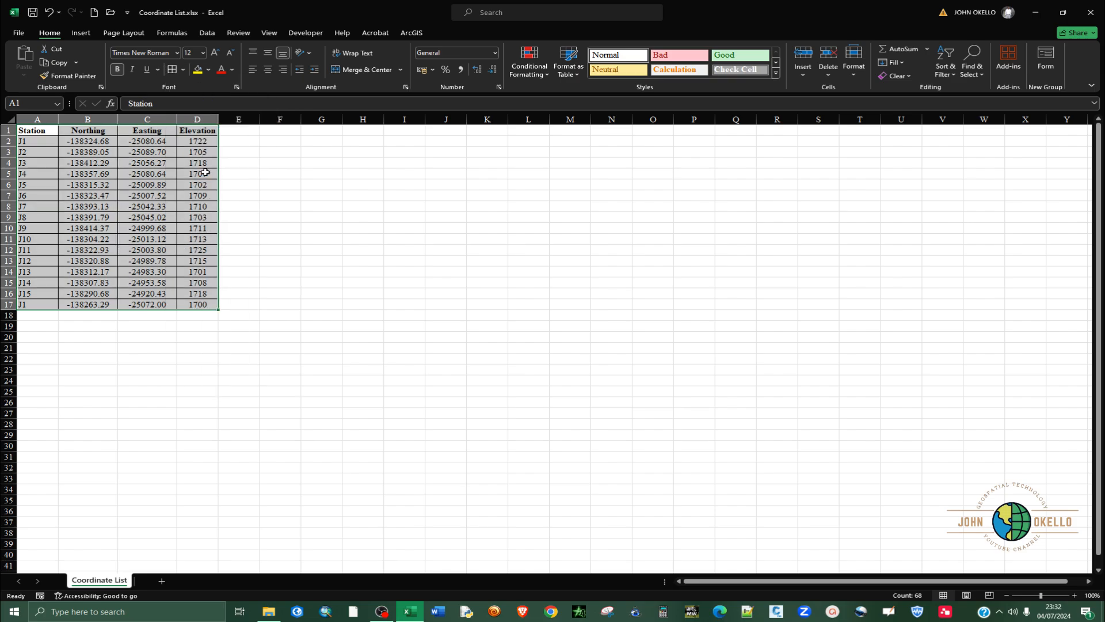
click(183, 70)
click(183, 69)
click(280, 239)
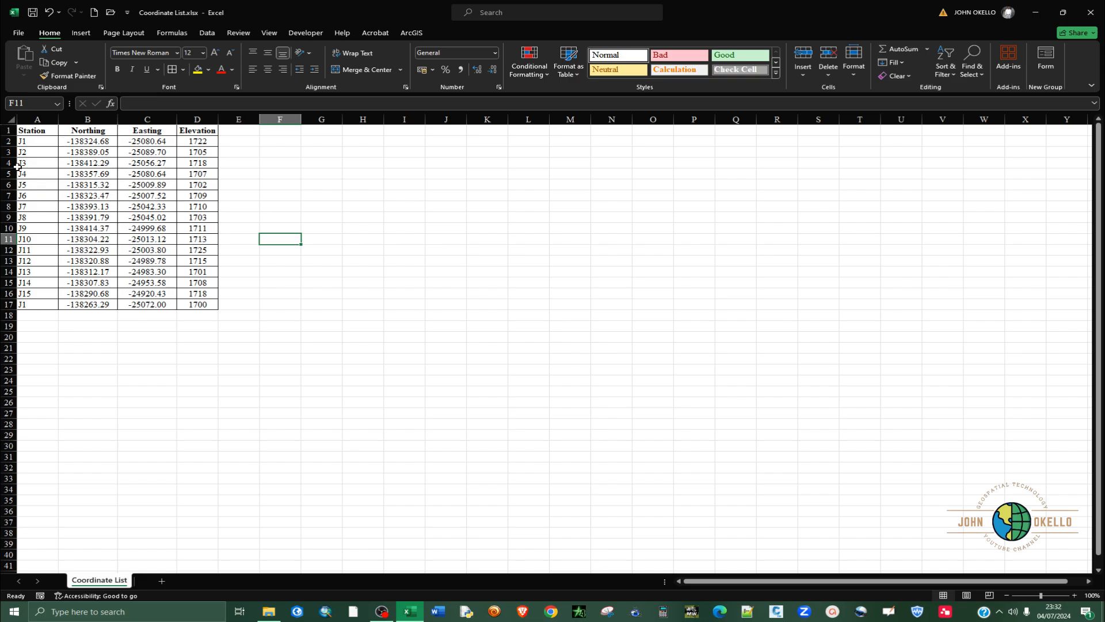